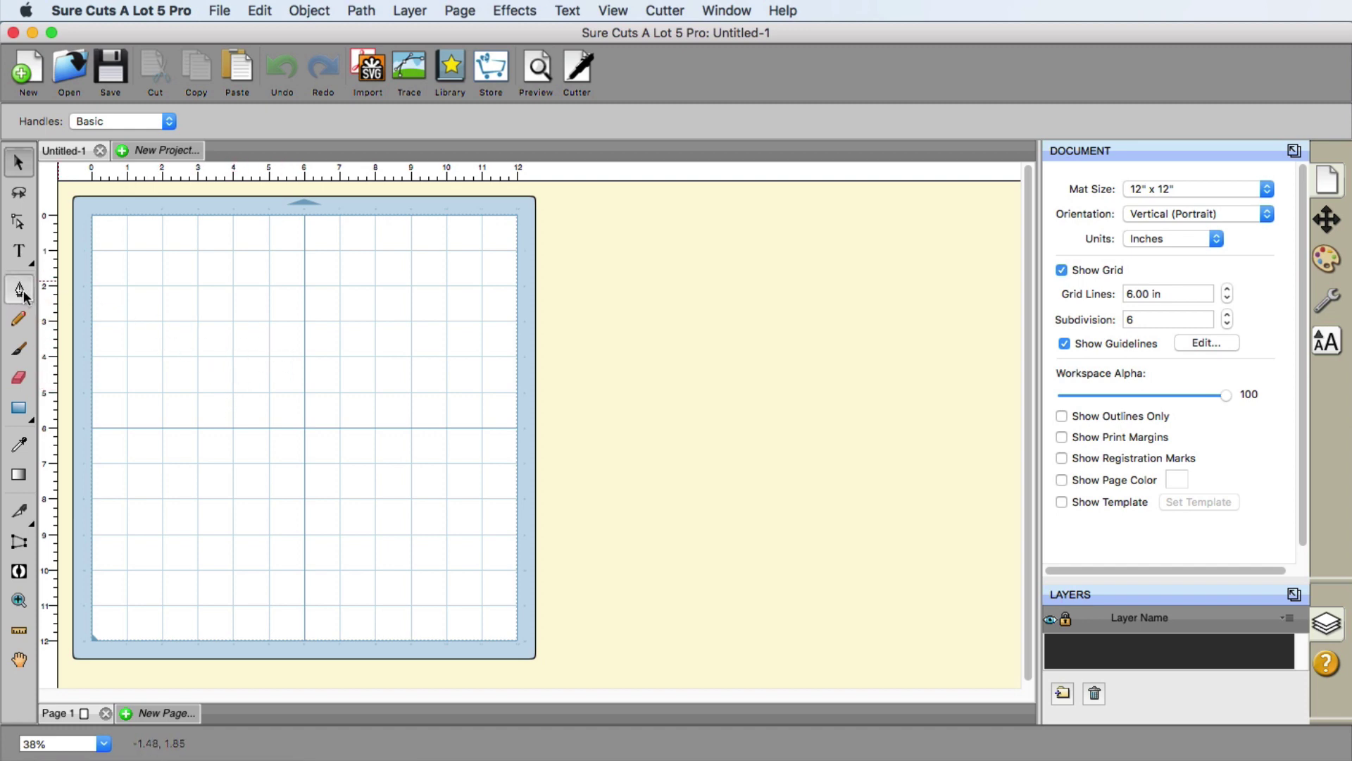
Place guitar.jpeg on the project and drag it to the mat's top-left corner
click(229, 10)
click(287, 251)
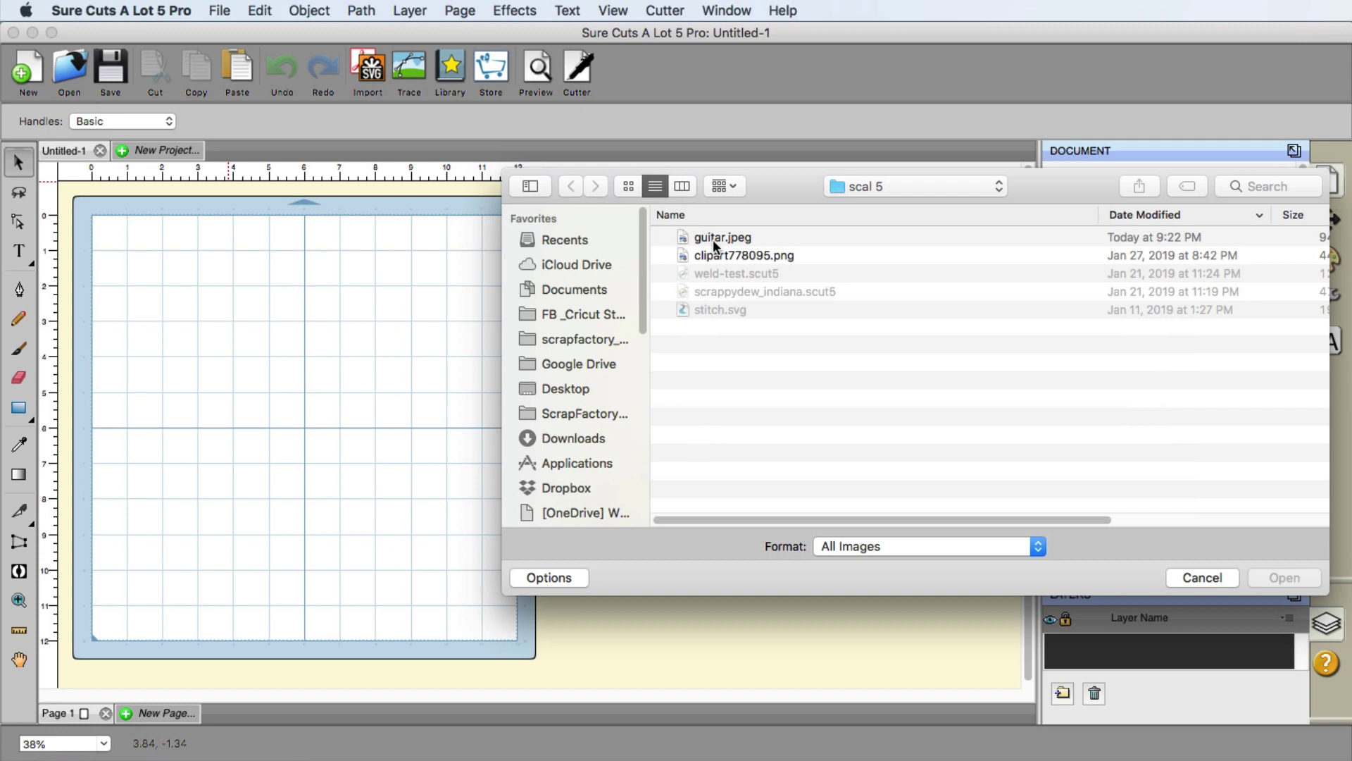
click(712, 237)
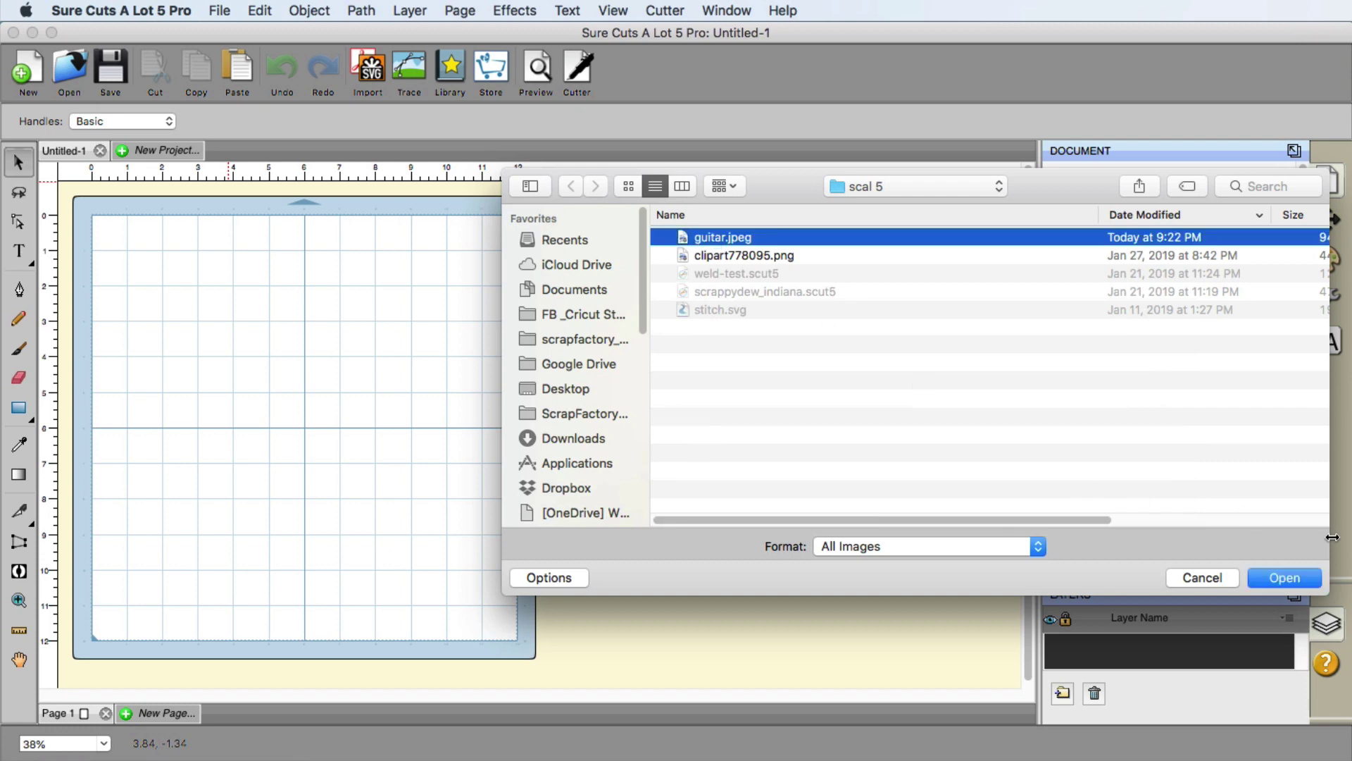
click(1296, 579)
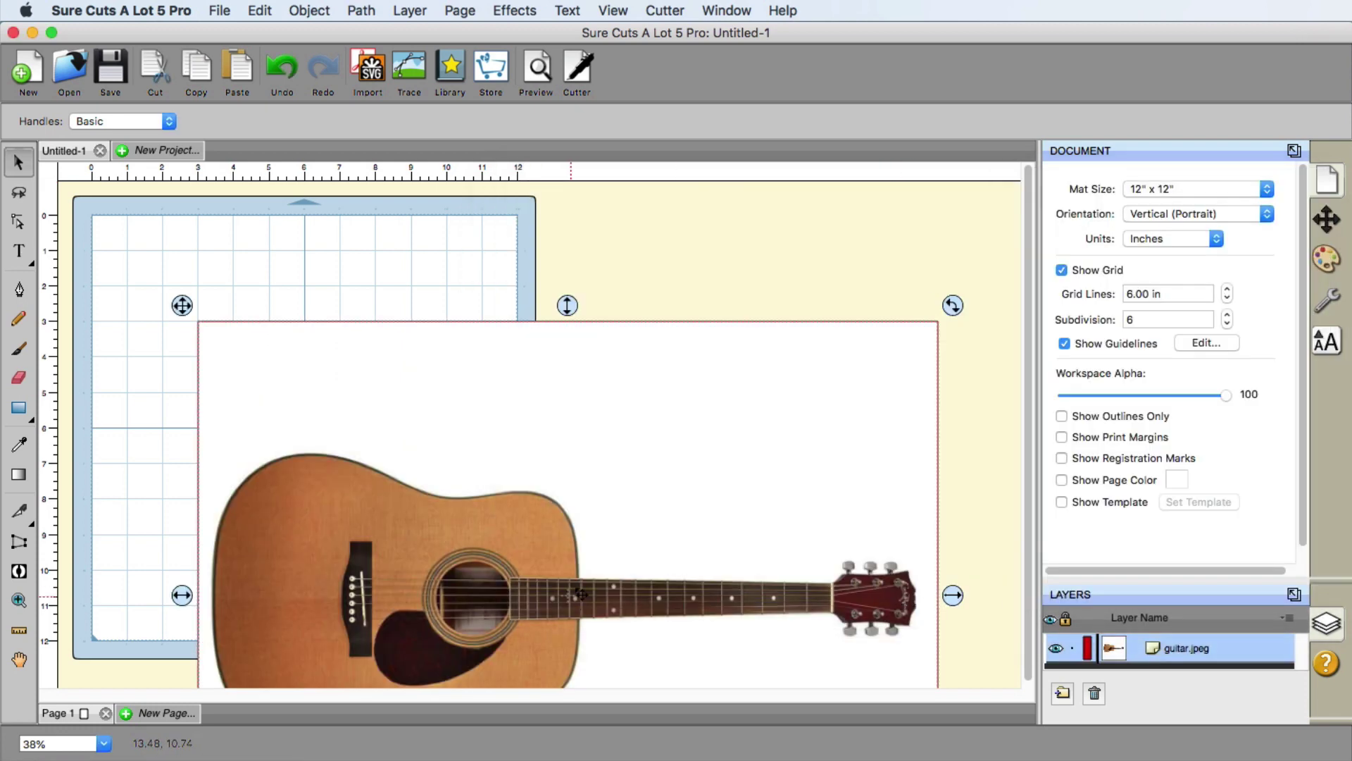
drag(622, 525, 535, 396)
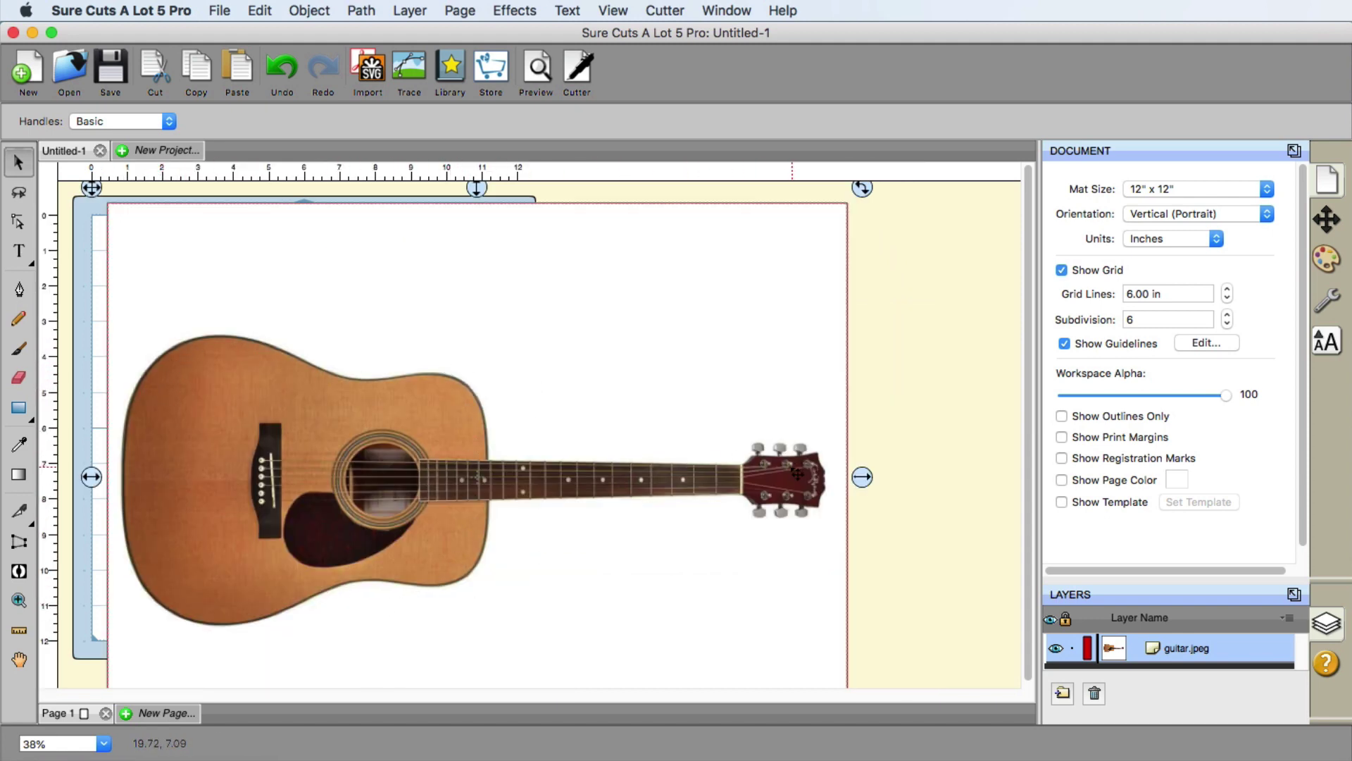
Open the zoom level choices and pick the Zoom tool
click(104, 745)
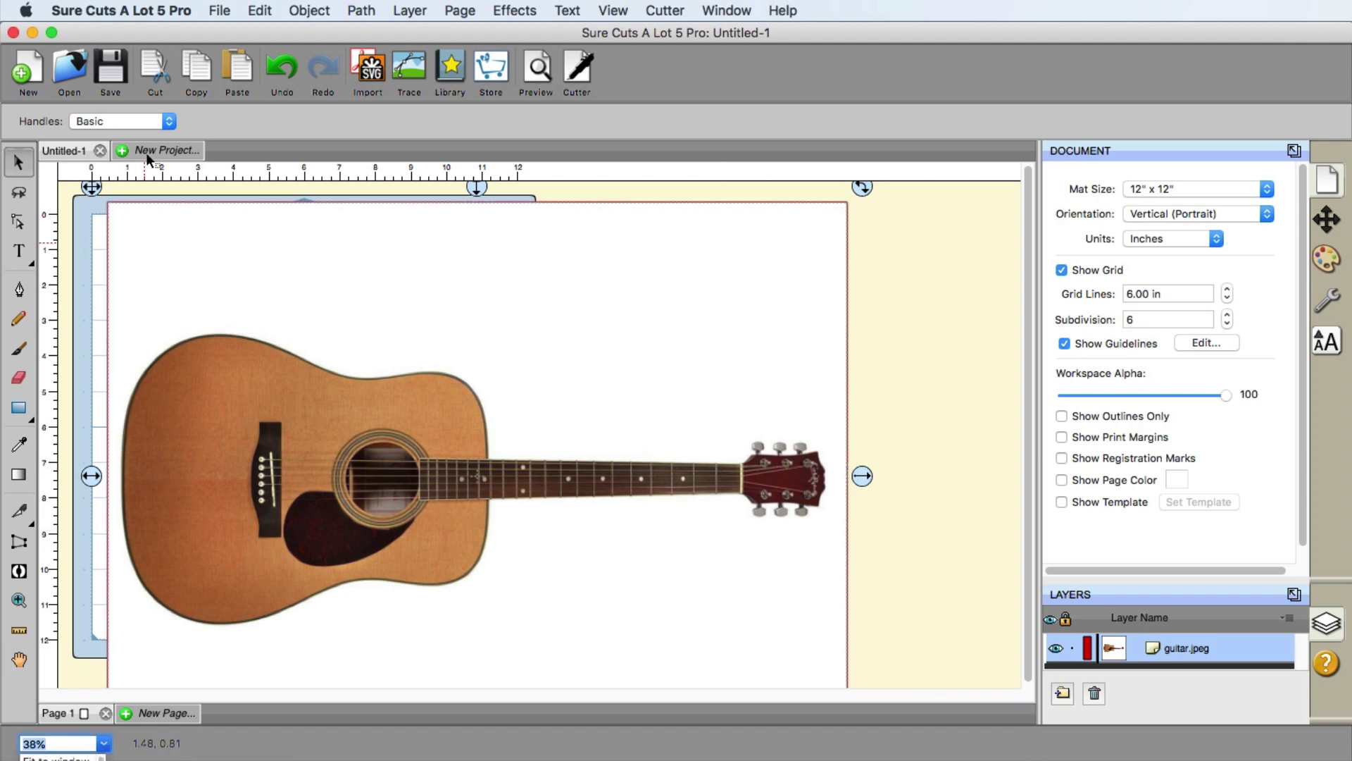
click(21, 602)
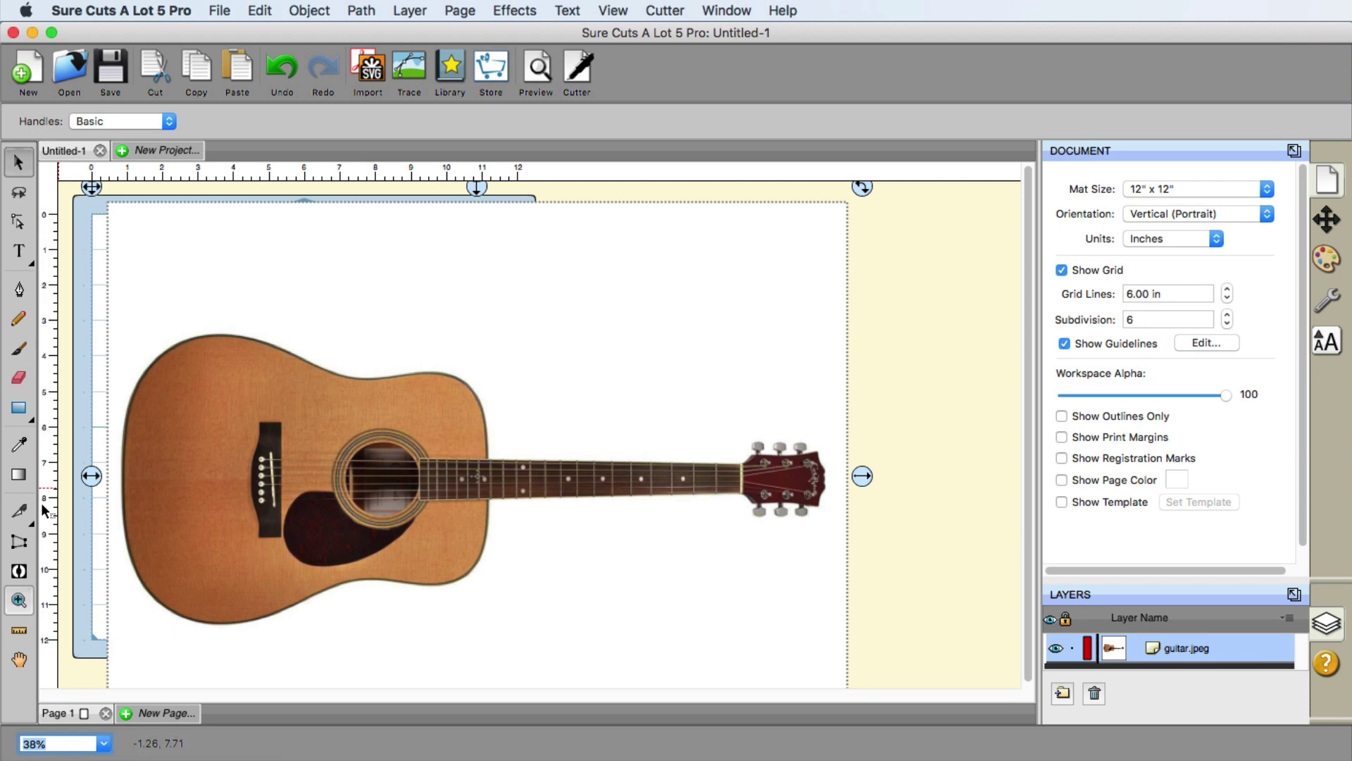
click(19, 601)
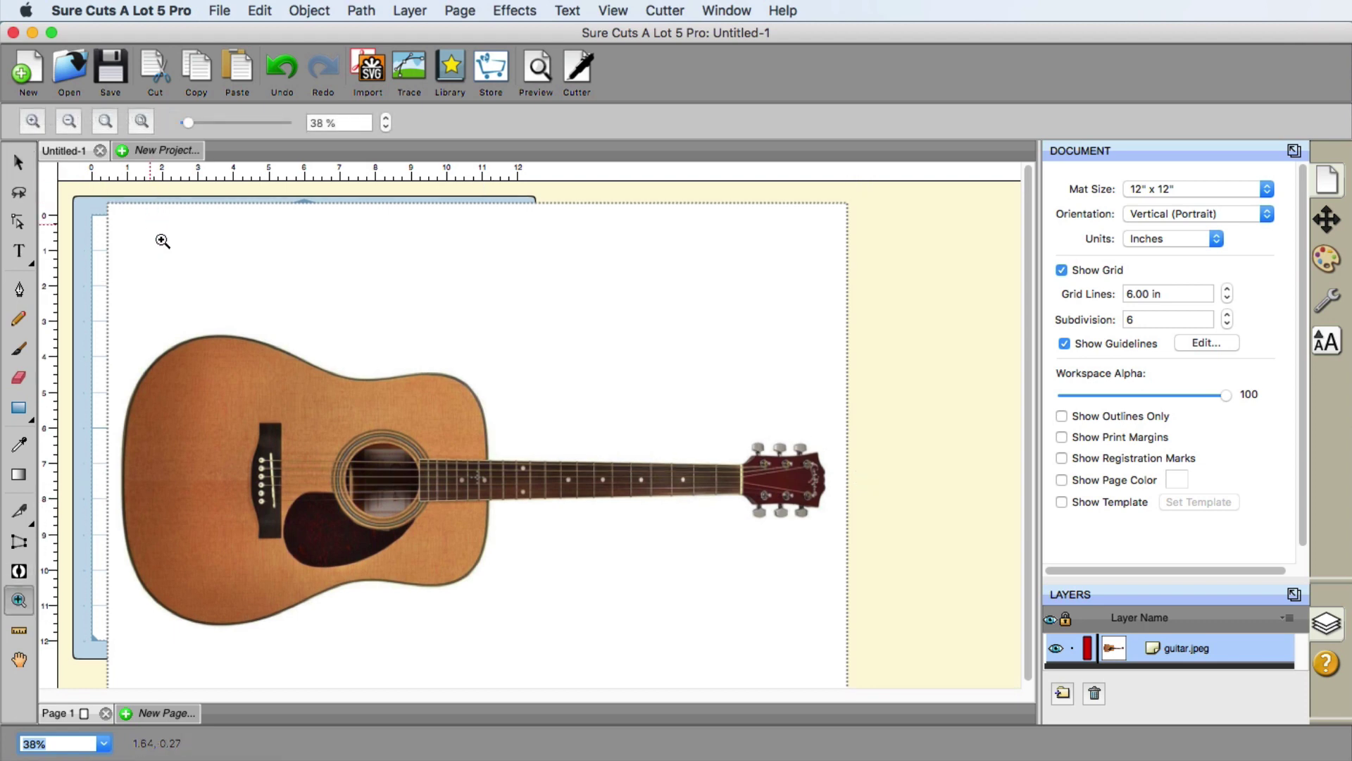
Shrink the guitar photo by its corner handle so it fits inside the mat
click(19, 163)
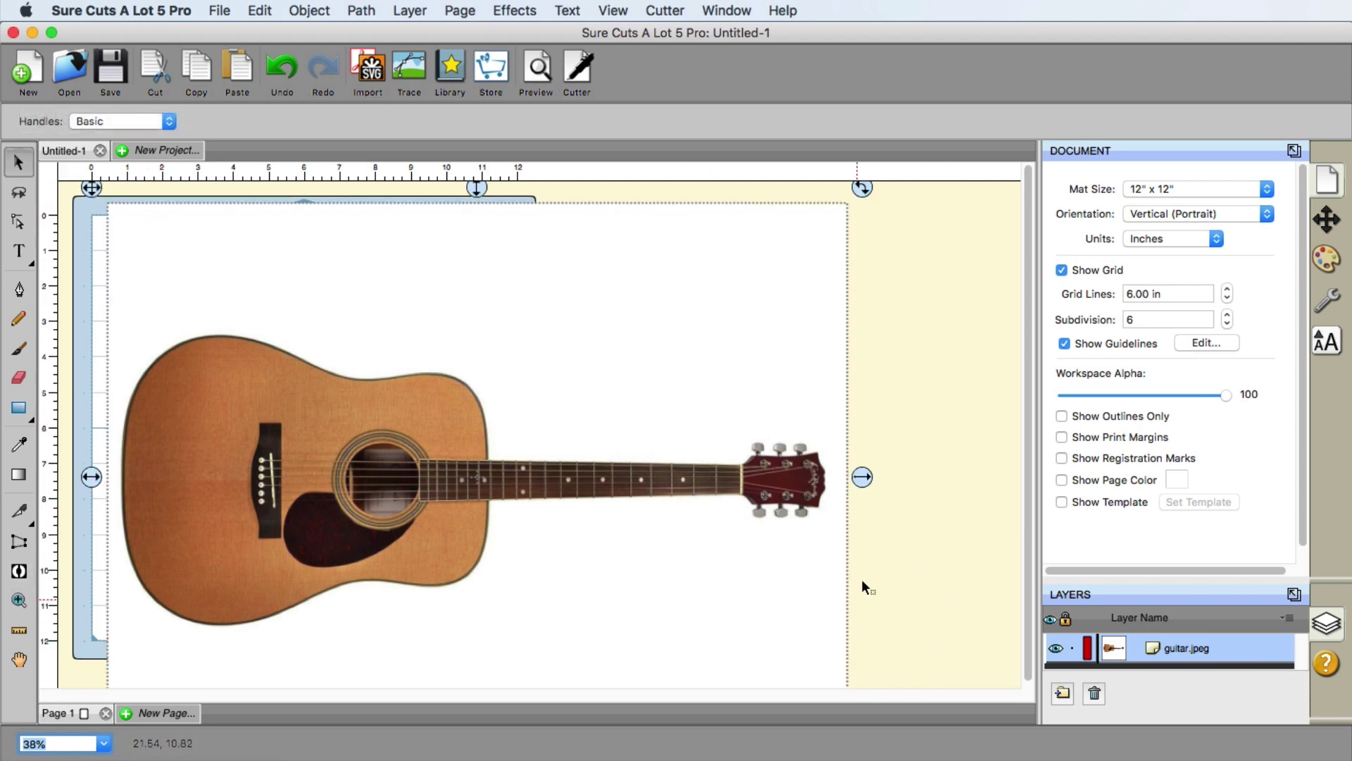
scroll(864, 585, down, 1)
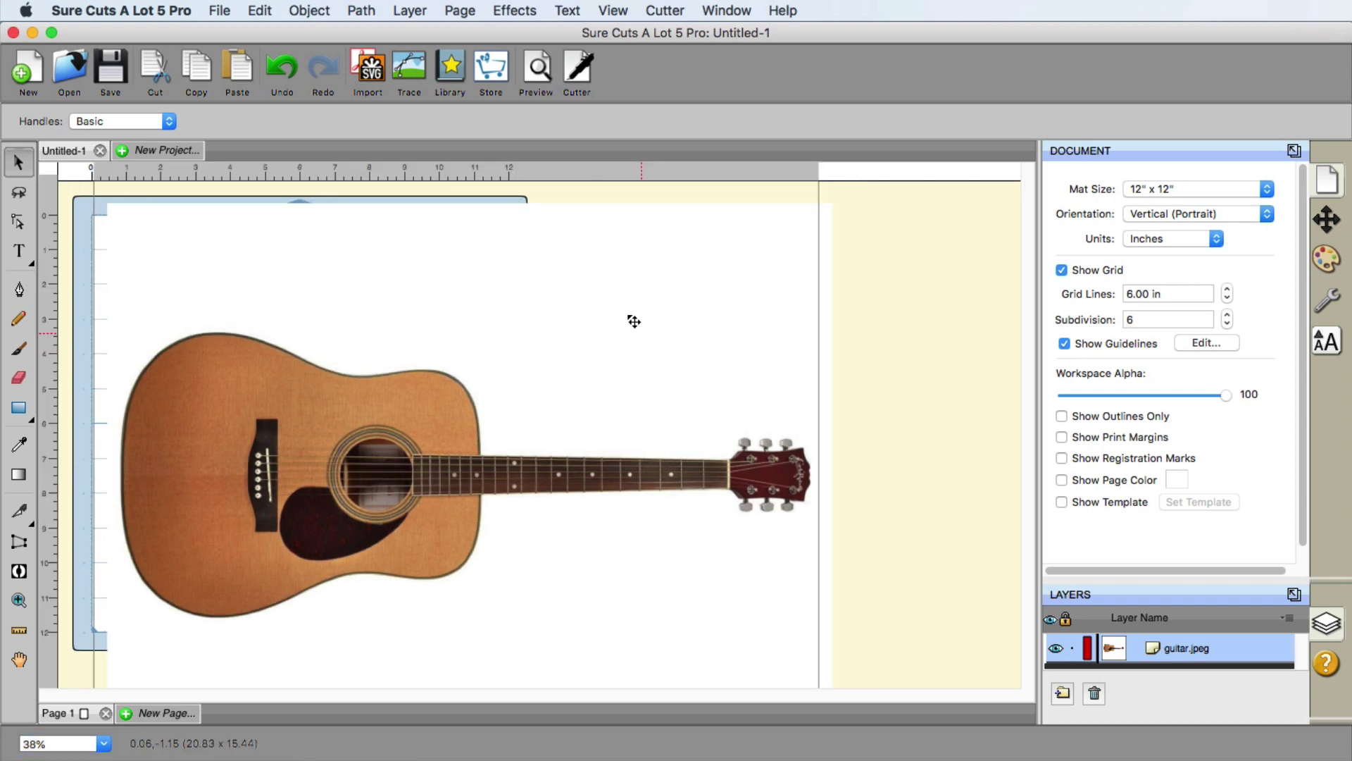
drag(676, 364, 552, 259)
click(745, 657)
drag(742, 649, 355, 362)
Centre the photo on the mat and lock its guitar.jpeg layer so it can't be selected
drag(284, 284, 405, 479)
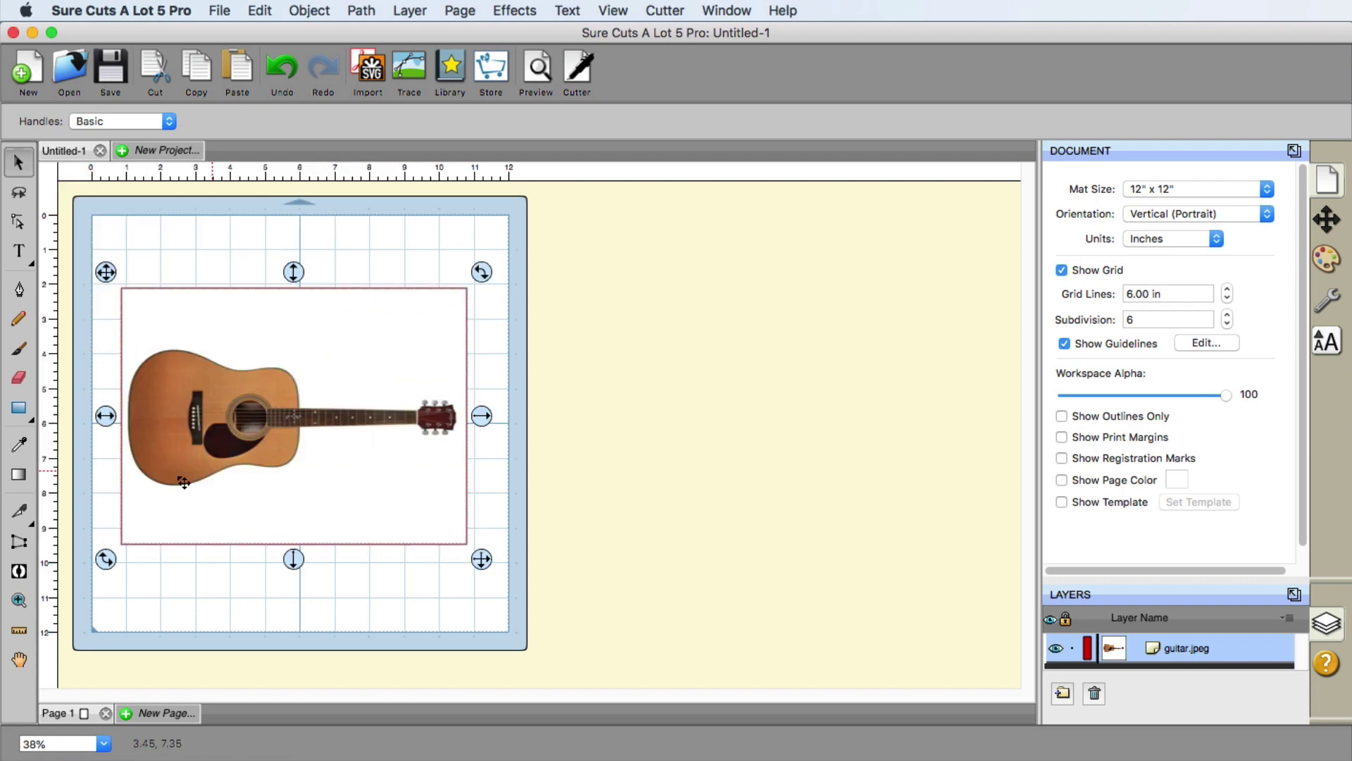
click(1072, 648)
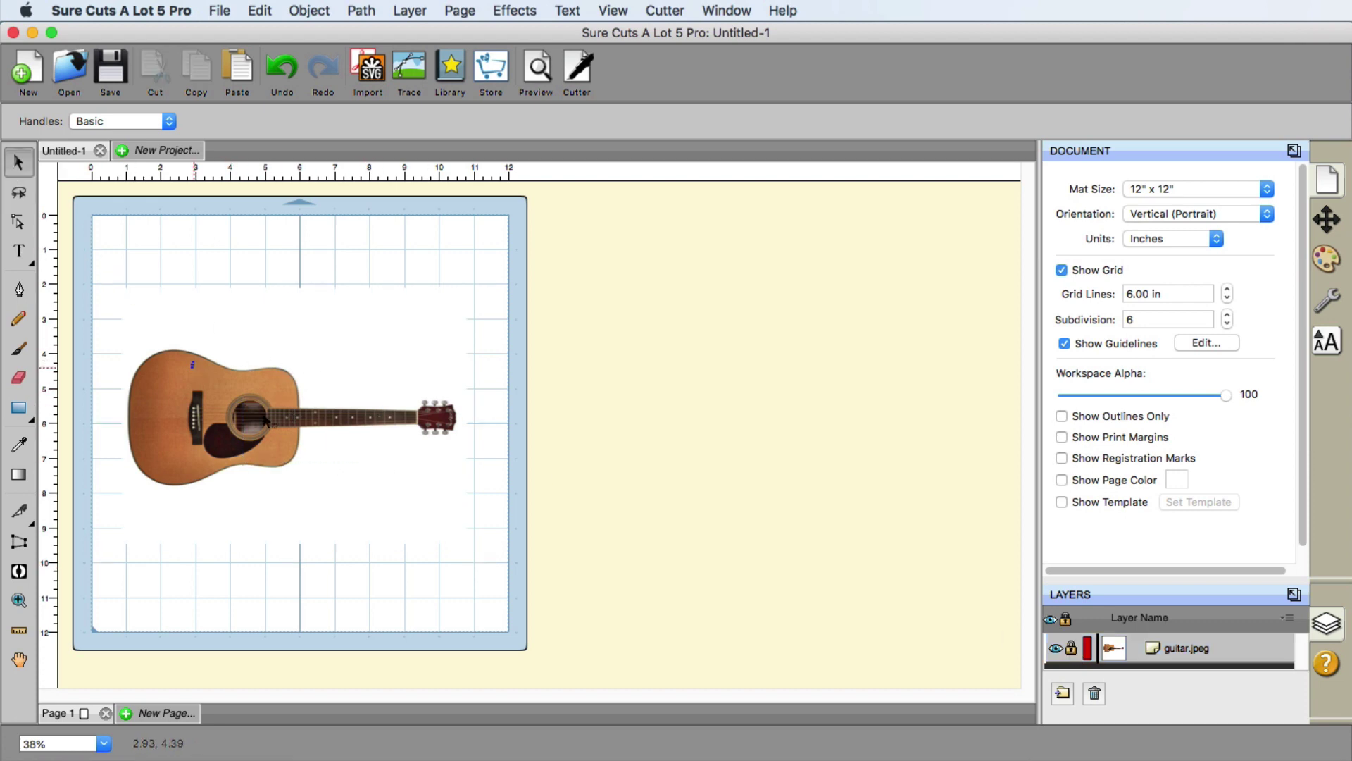
drag(168, 321, 465, 466)
Marquee-zoom to 127% on the guitar body, pick the Pen tool, and set Workspace Alpha to 77
click(19, 600)
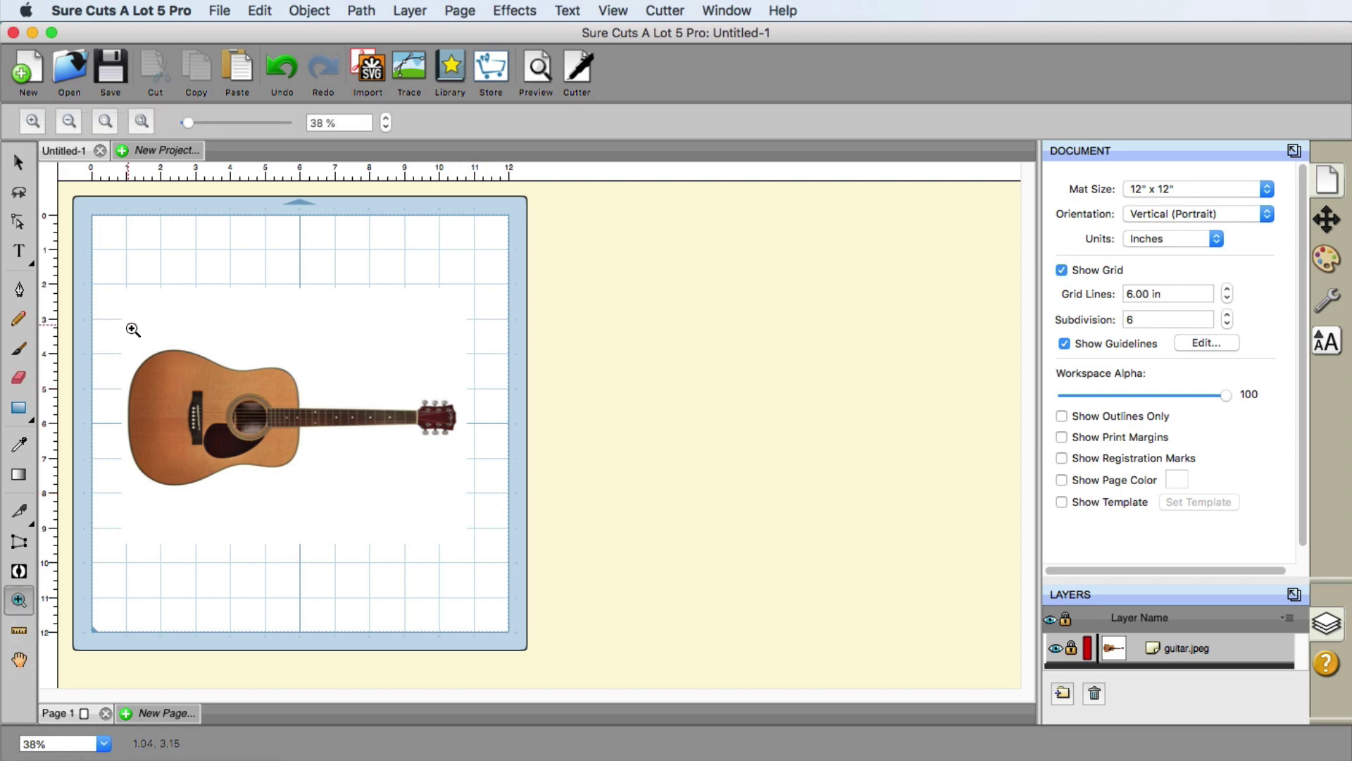
drag(124, 323, 426, 567)
drag(188, 208, 701, 567)
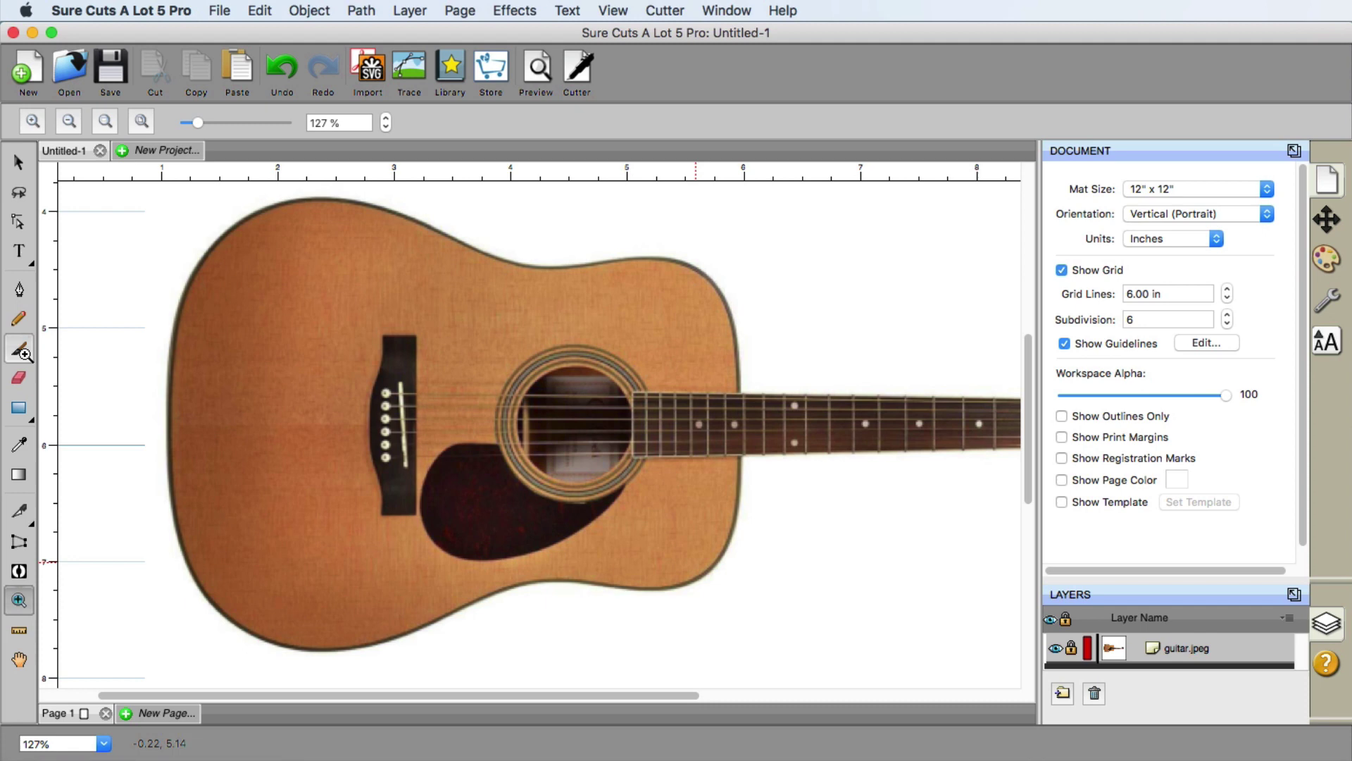
click(18, 291)
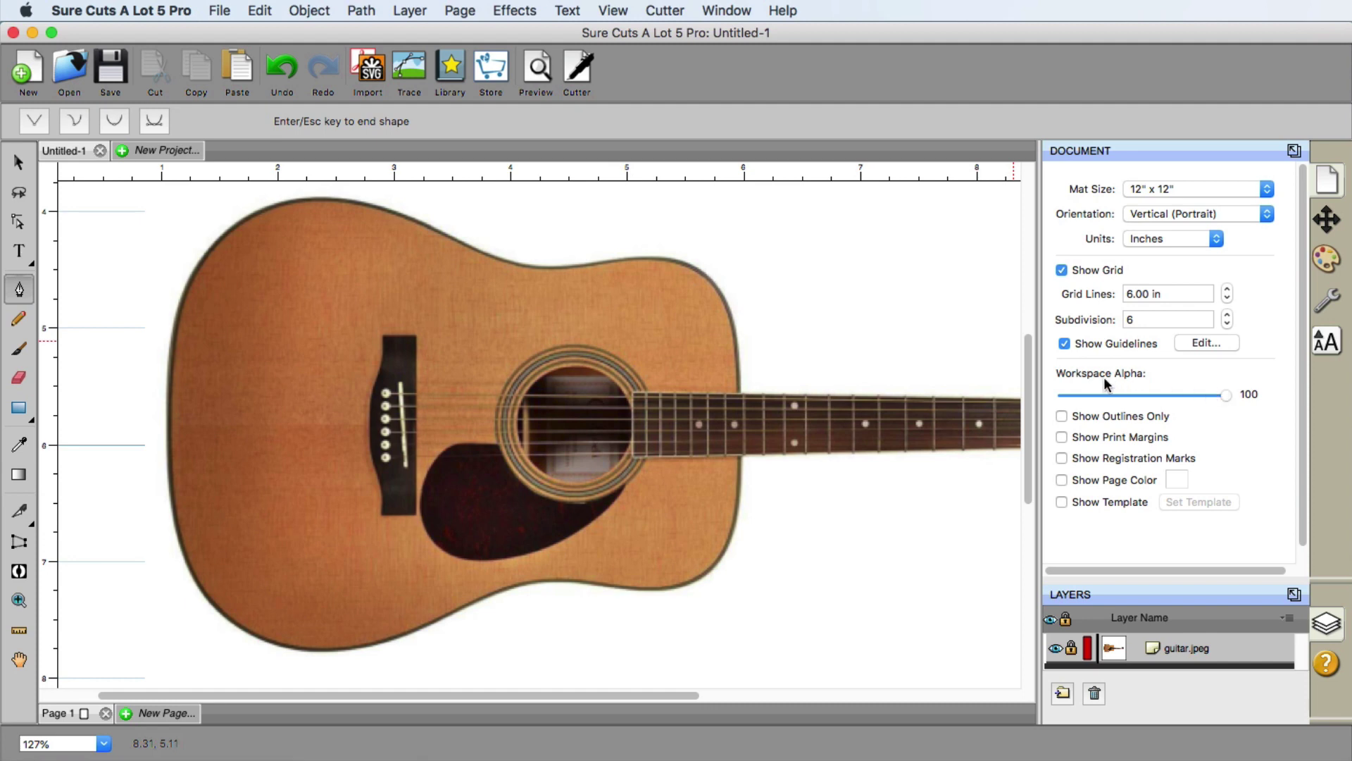
drag(1227, 397, 1192, 399)
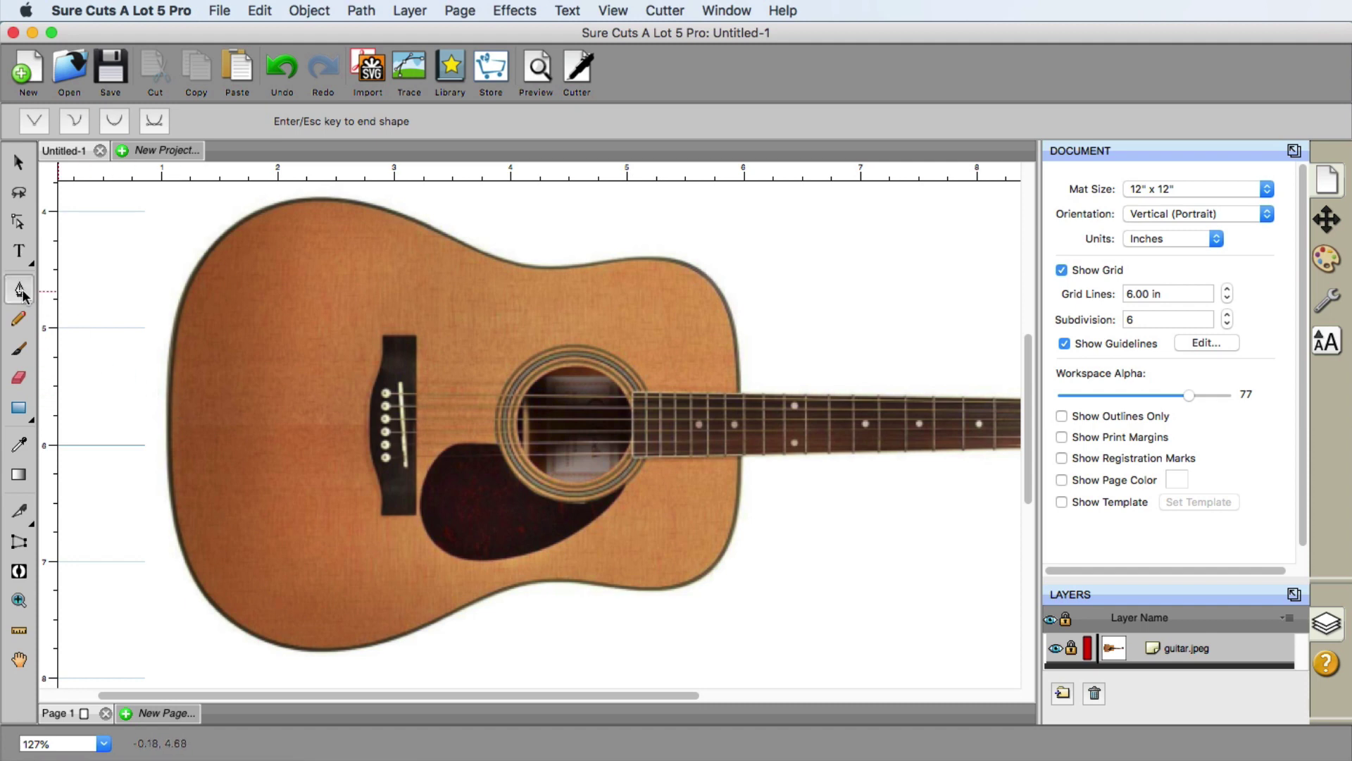
Start the pen path on the guitar's left edge and place anchors over the top to the upper-right corner
click(169, 424)
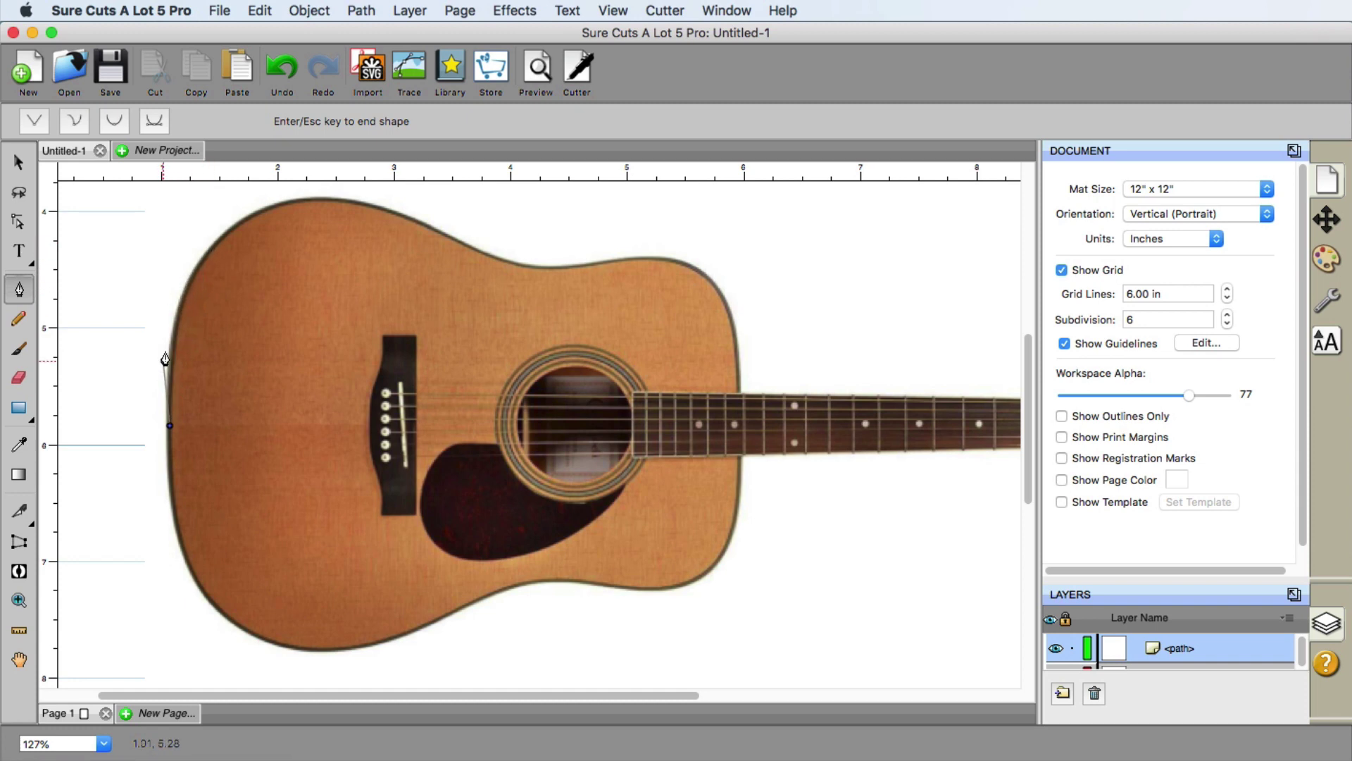
drag(172, 300, 167, 424)
click(212, 250)
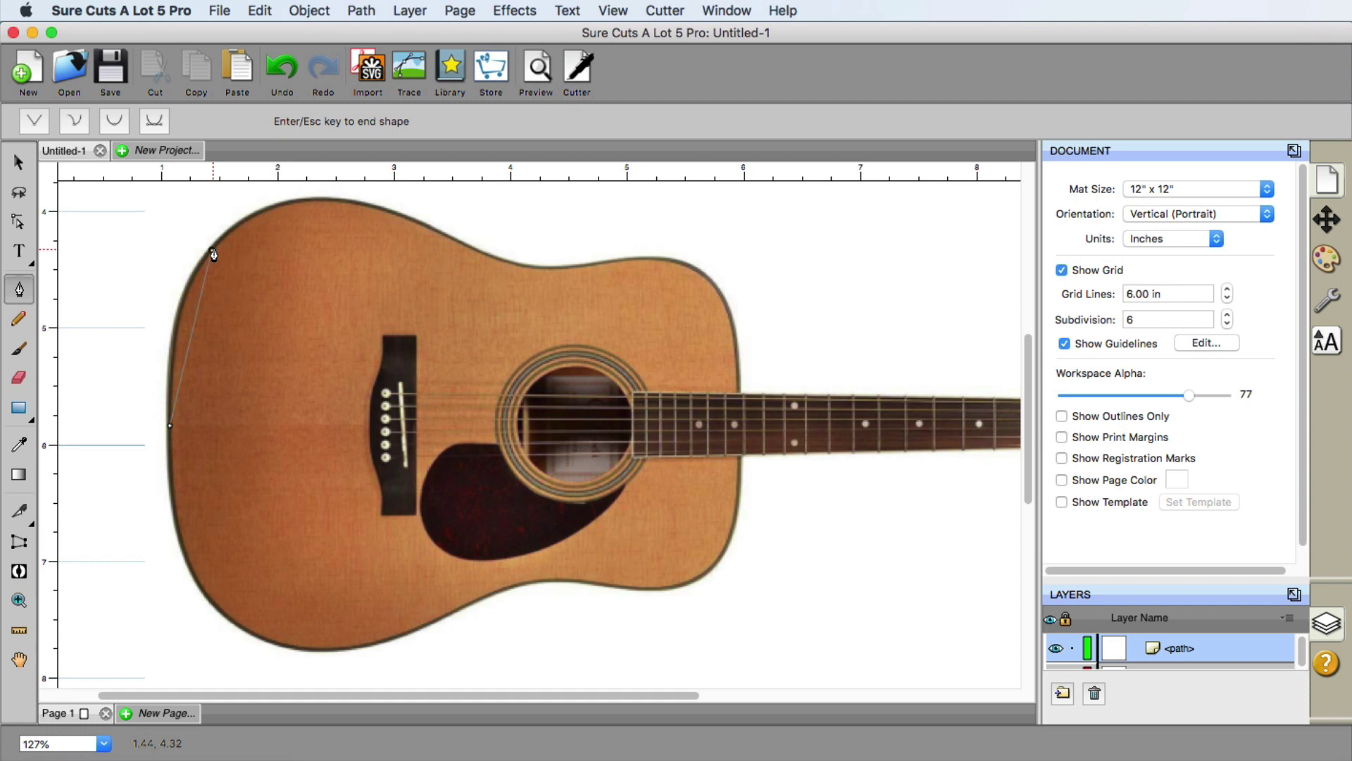
click(301, 200)
click(420, 223)
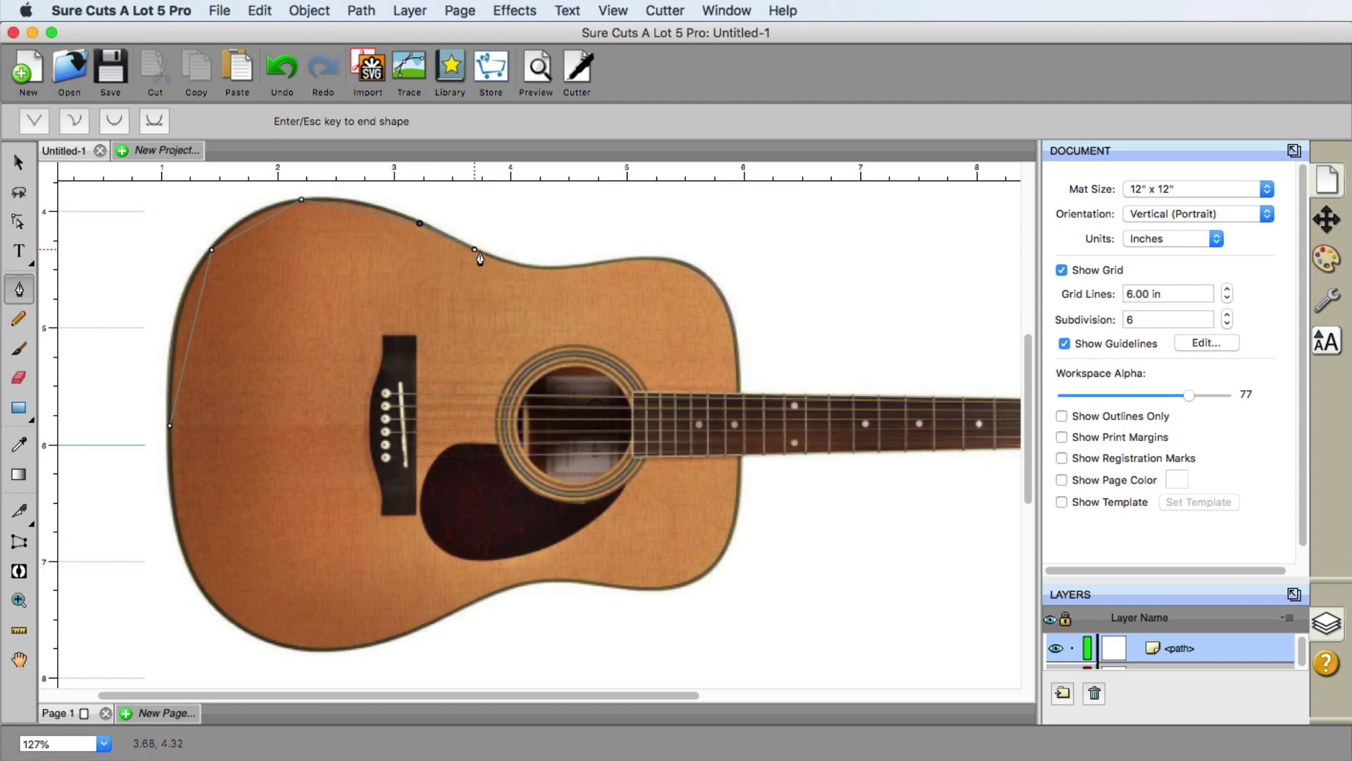
click(524, 268)
click(663, 259)
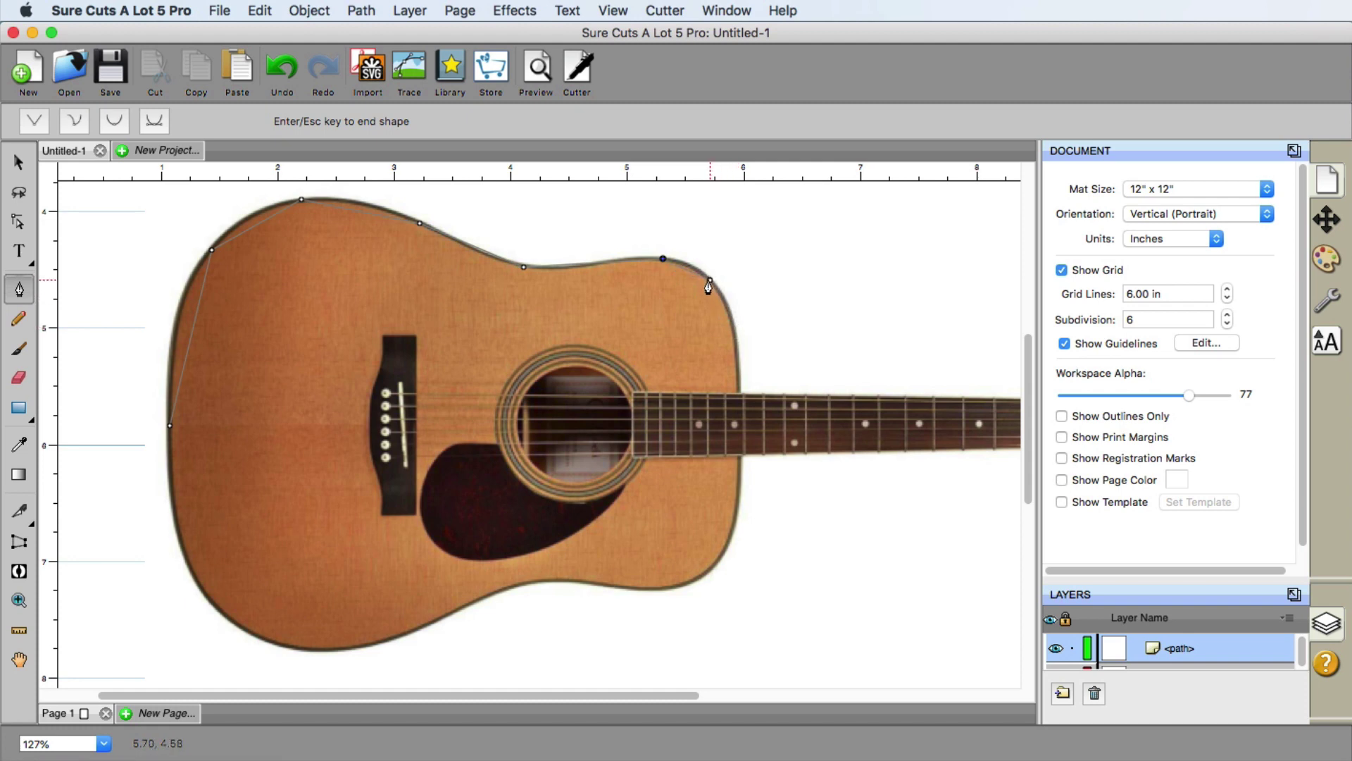
click(709, 280)
Continue anchors down the right edge and along the bottom, closing the path at the start anchor
click(737, 359)
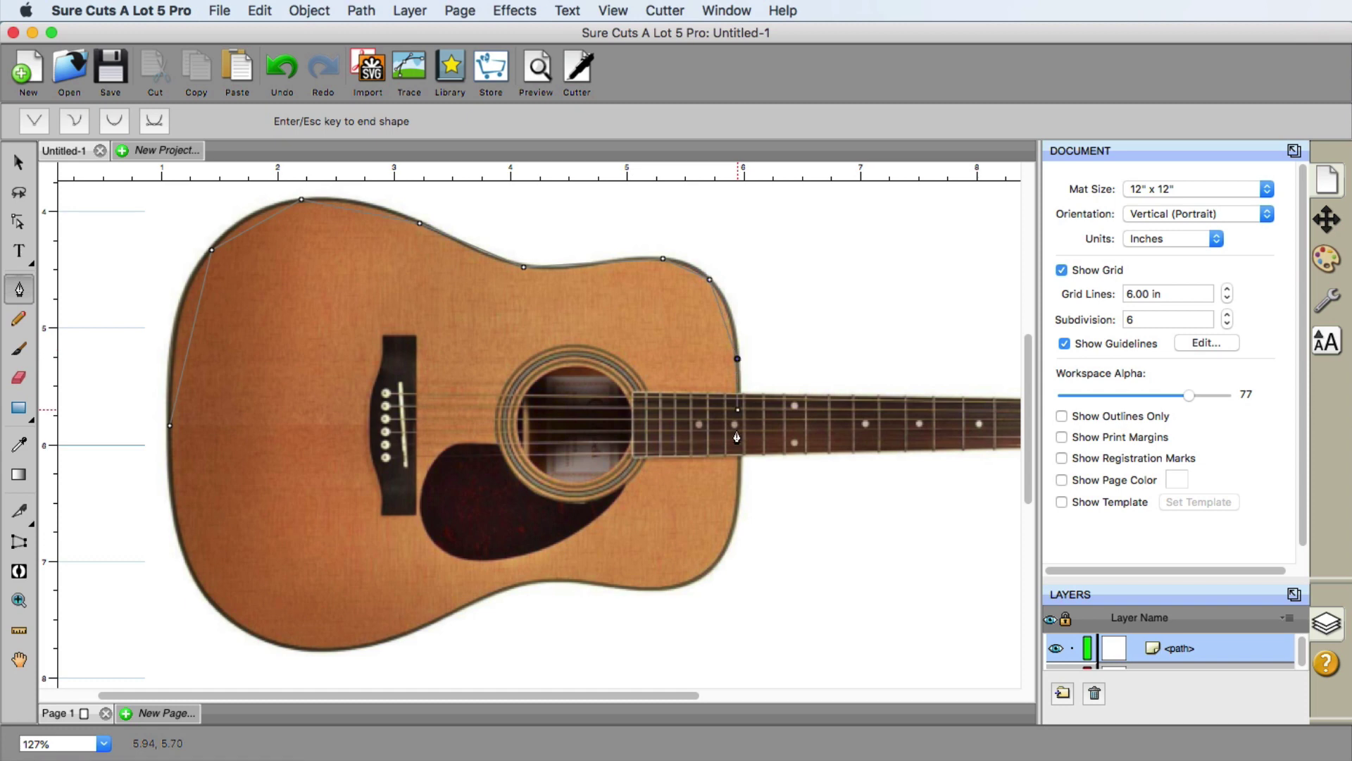
click(739, 487)
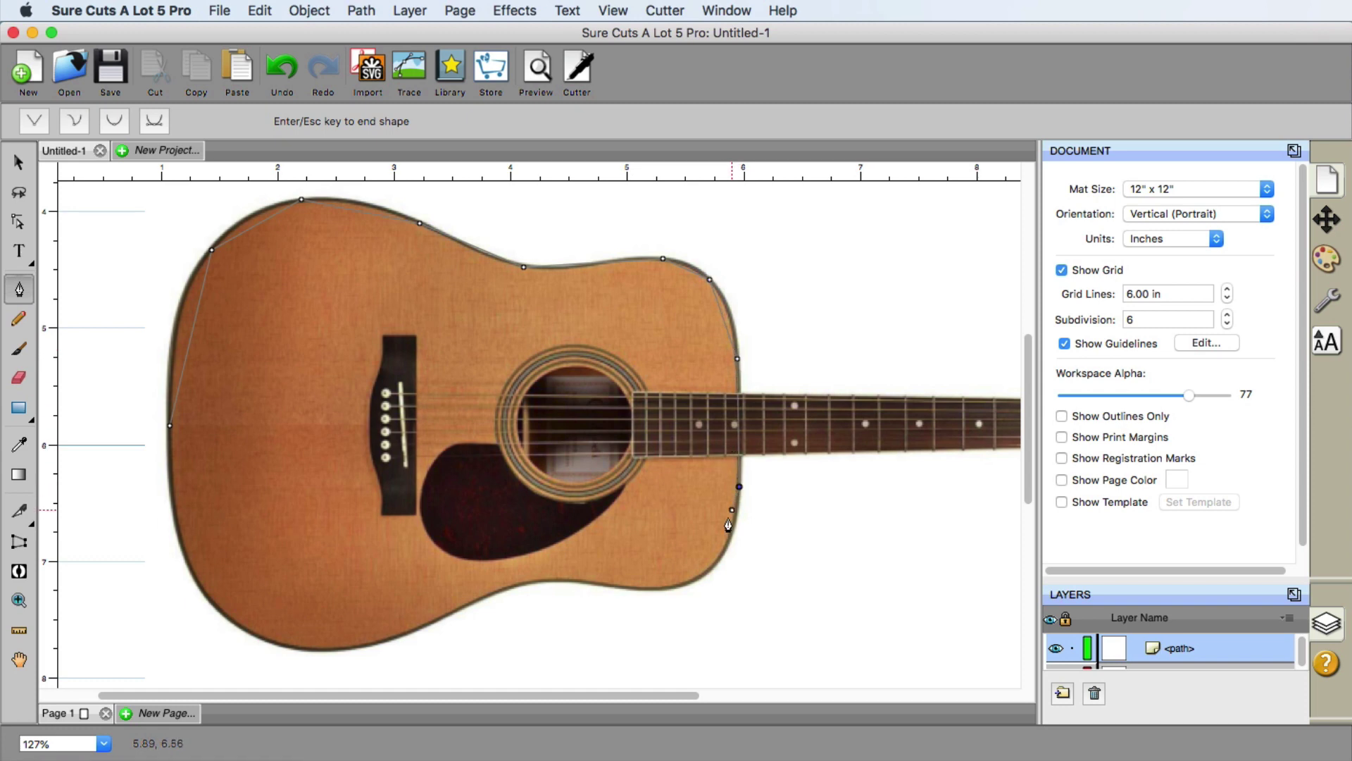
click(707, 574)
click(580, 583)
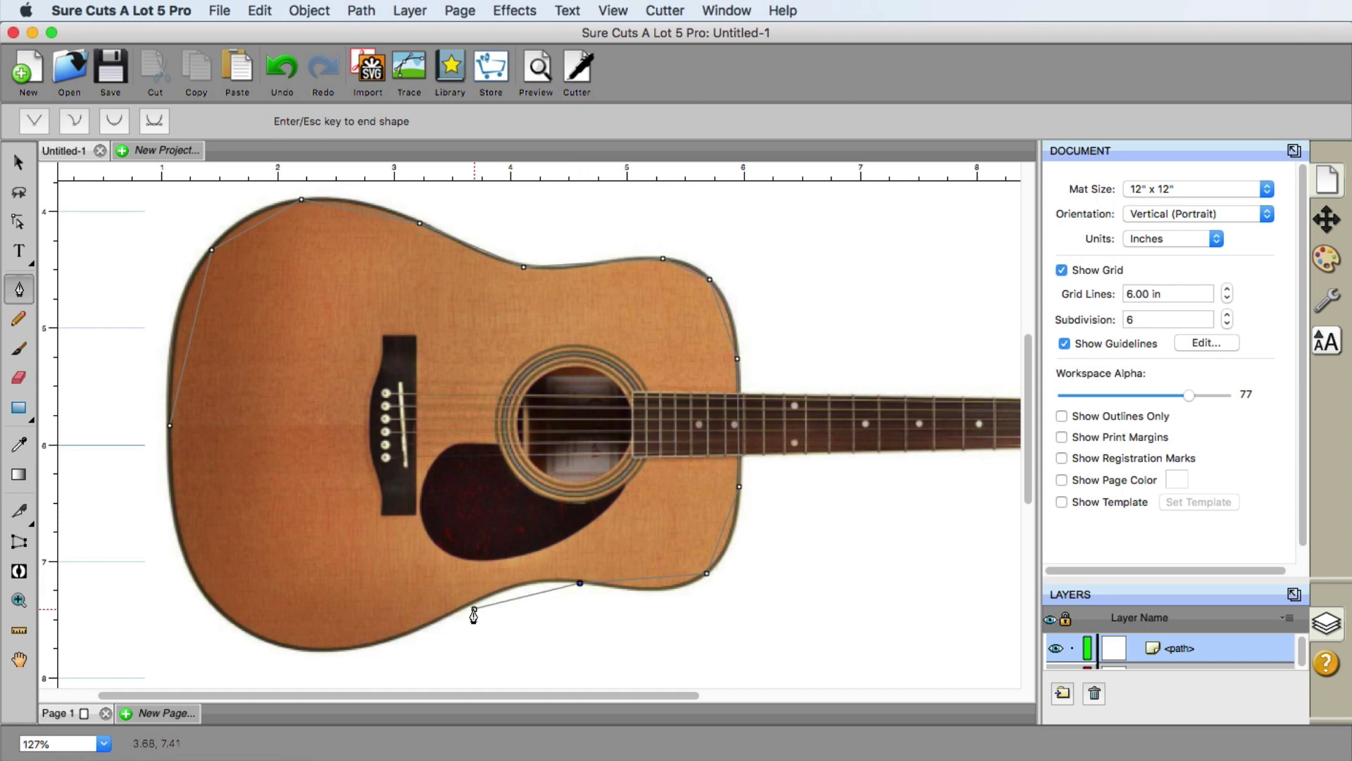
click(428, 624)
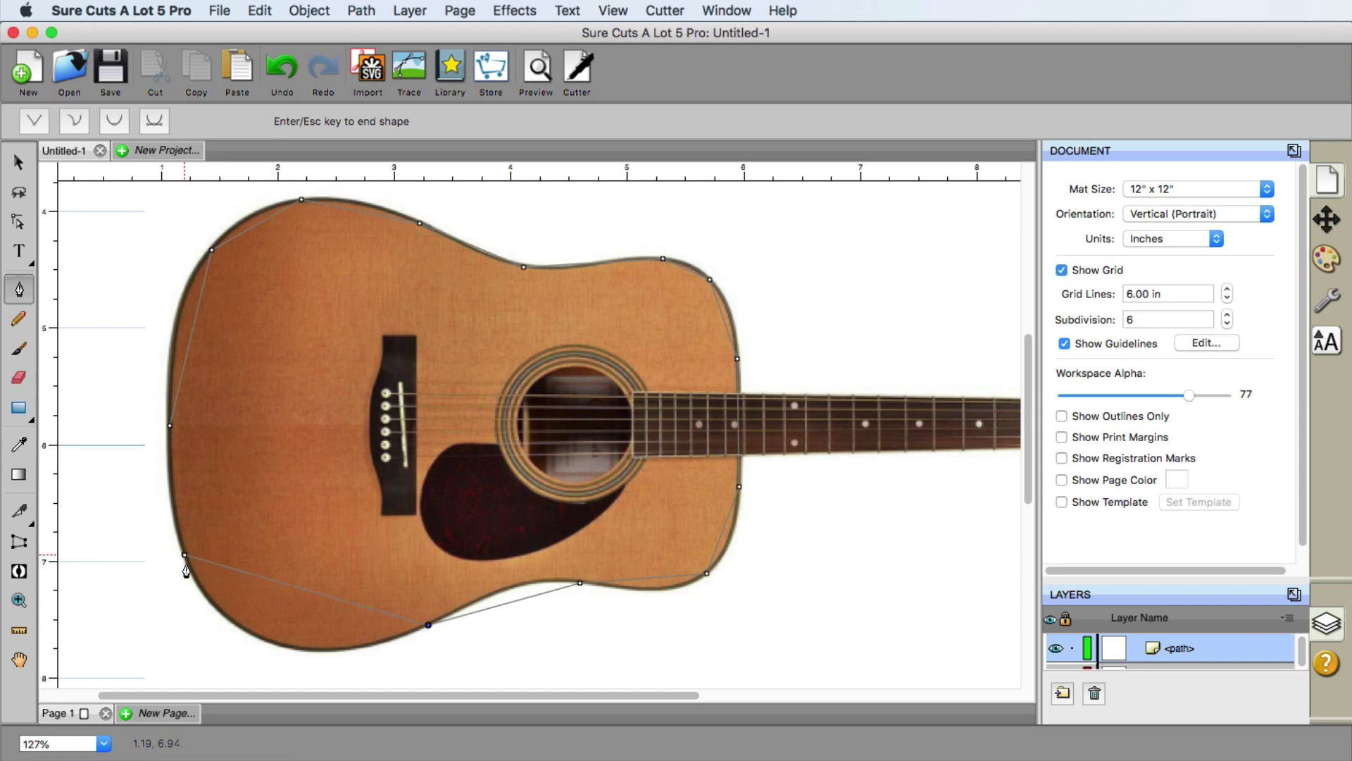
click(261, 639)
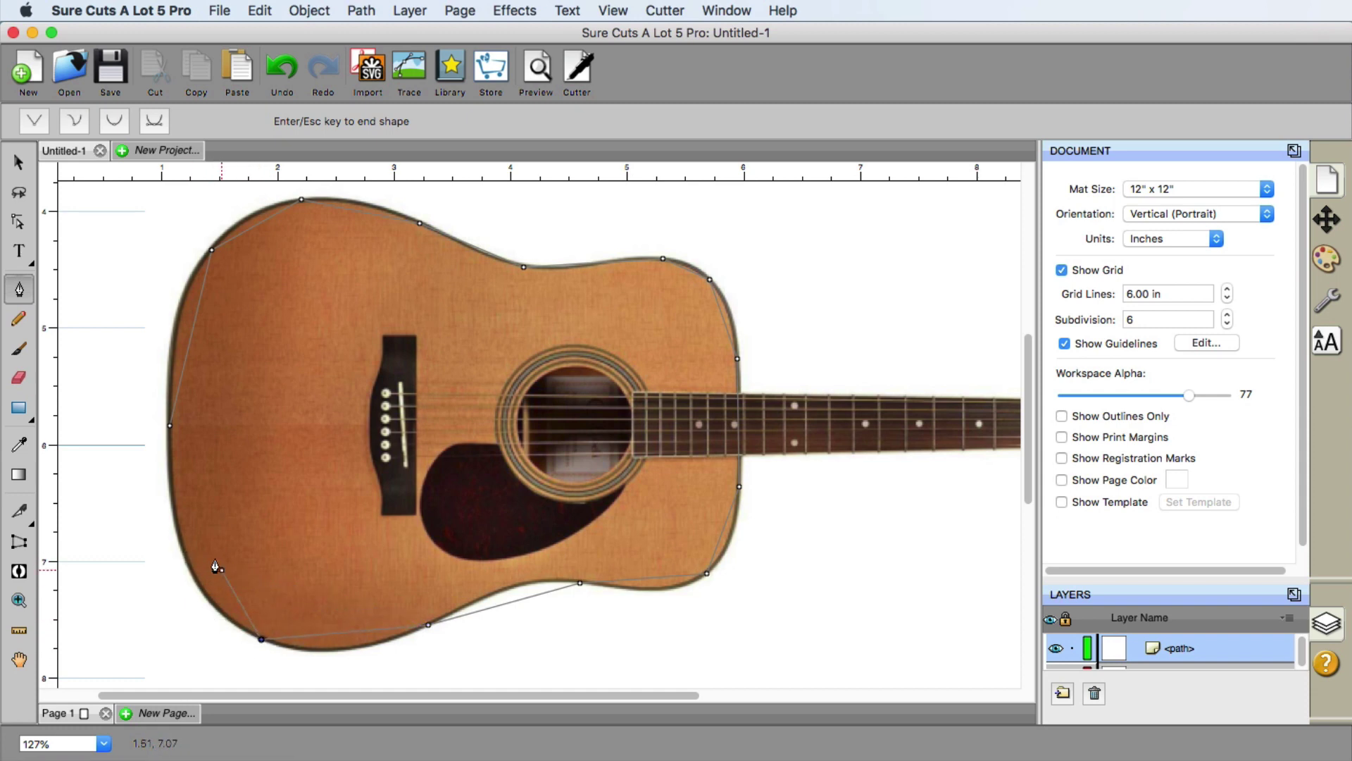
click(175, 509)
click(170, 427)
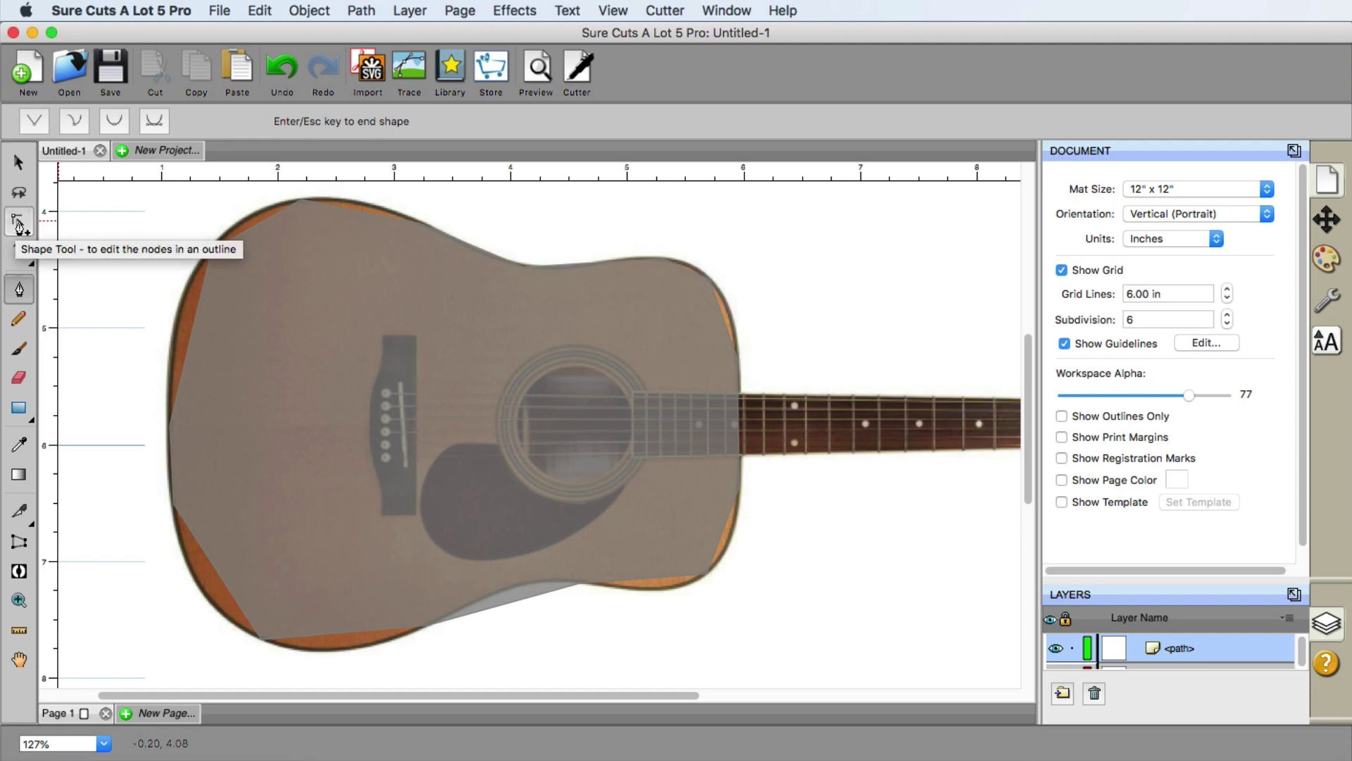
Marquee-select all nodes of the guitar outline and switch them to smooth nodes
click(18, 223)
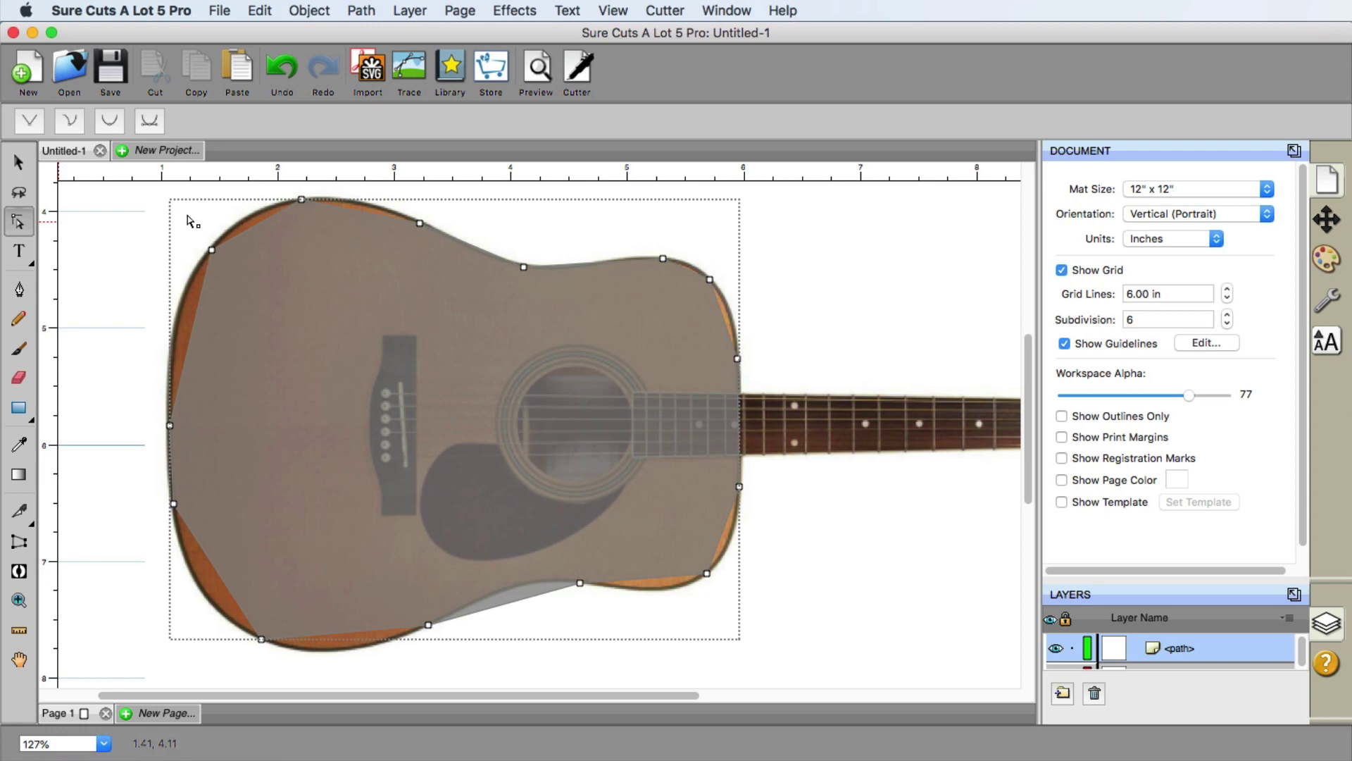
click(123, 197)
drag(146, 192, 854, 695)
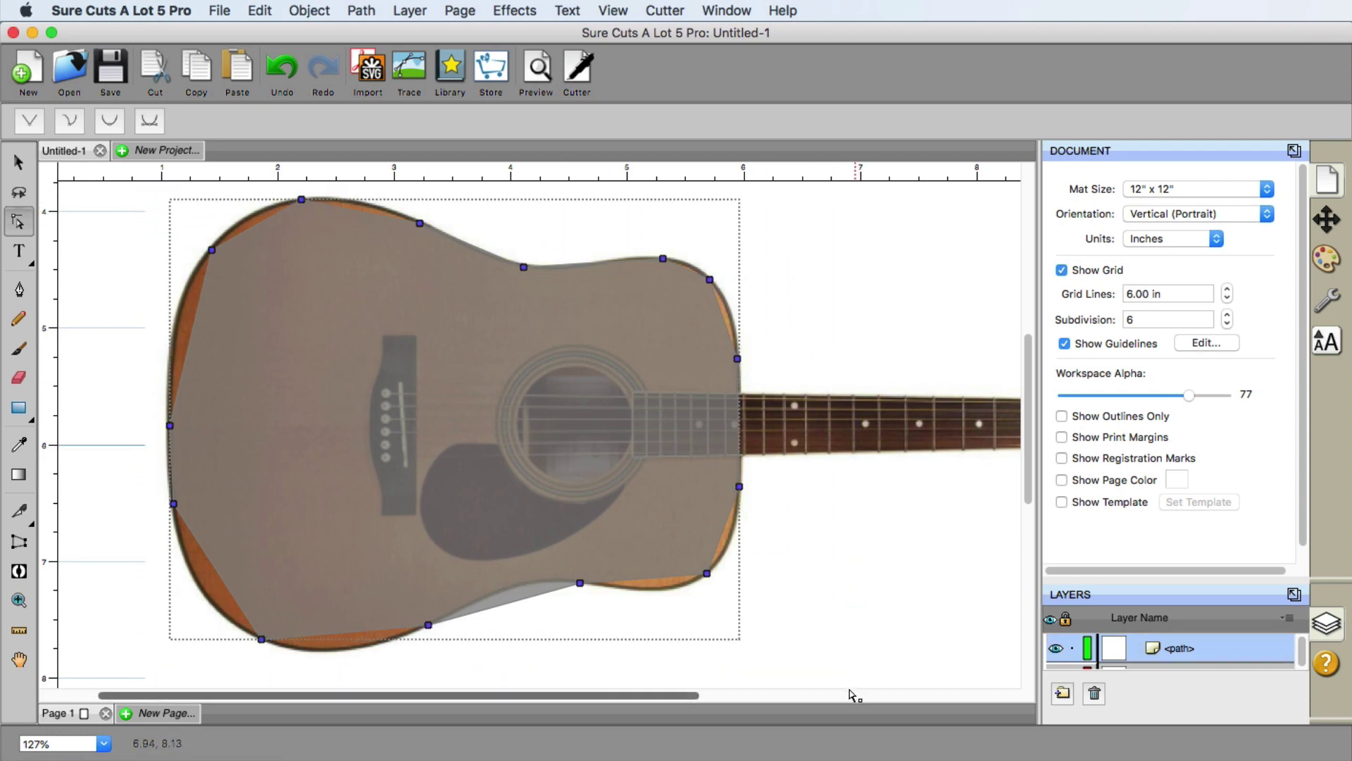
click(70, 123)
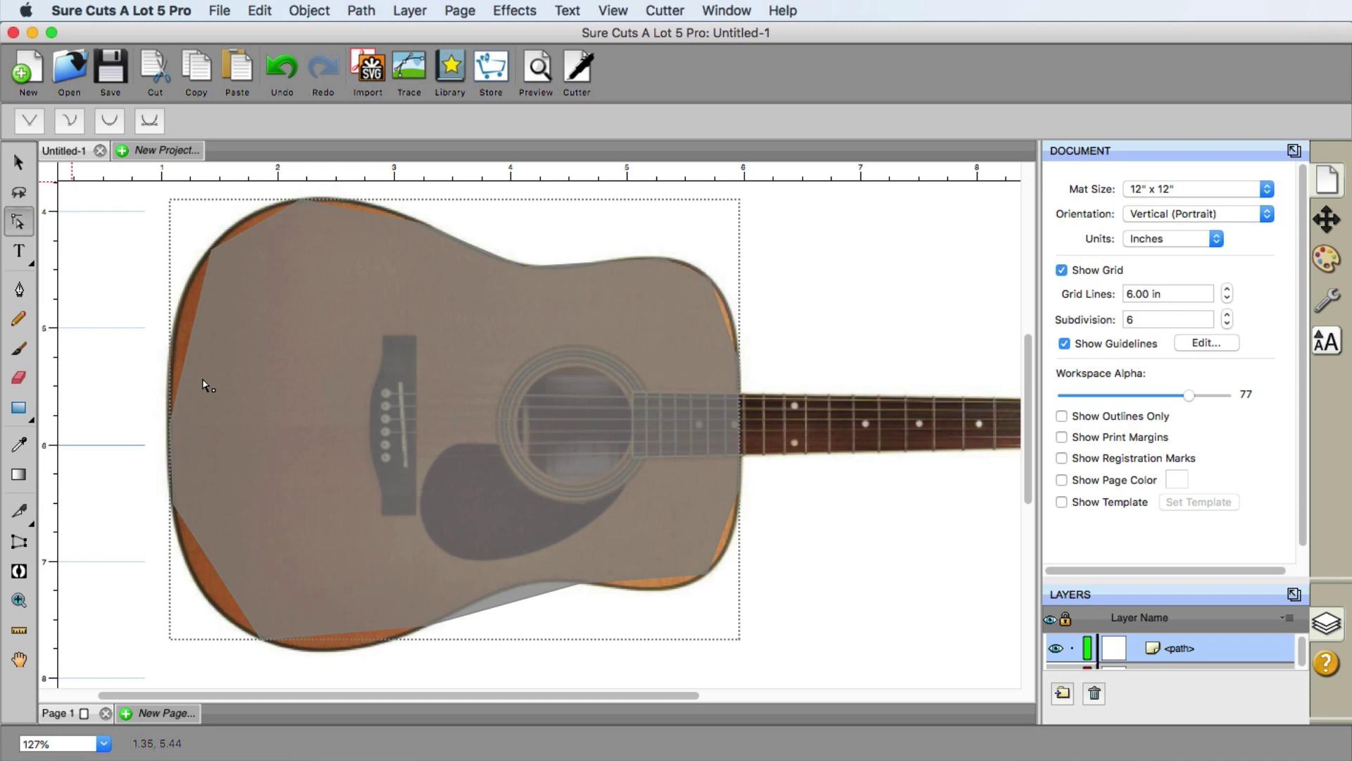
Zoom to 320% on the upper edge and bend the upper-left and top segments onto the guitar edge
click(19, 600)
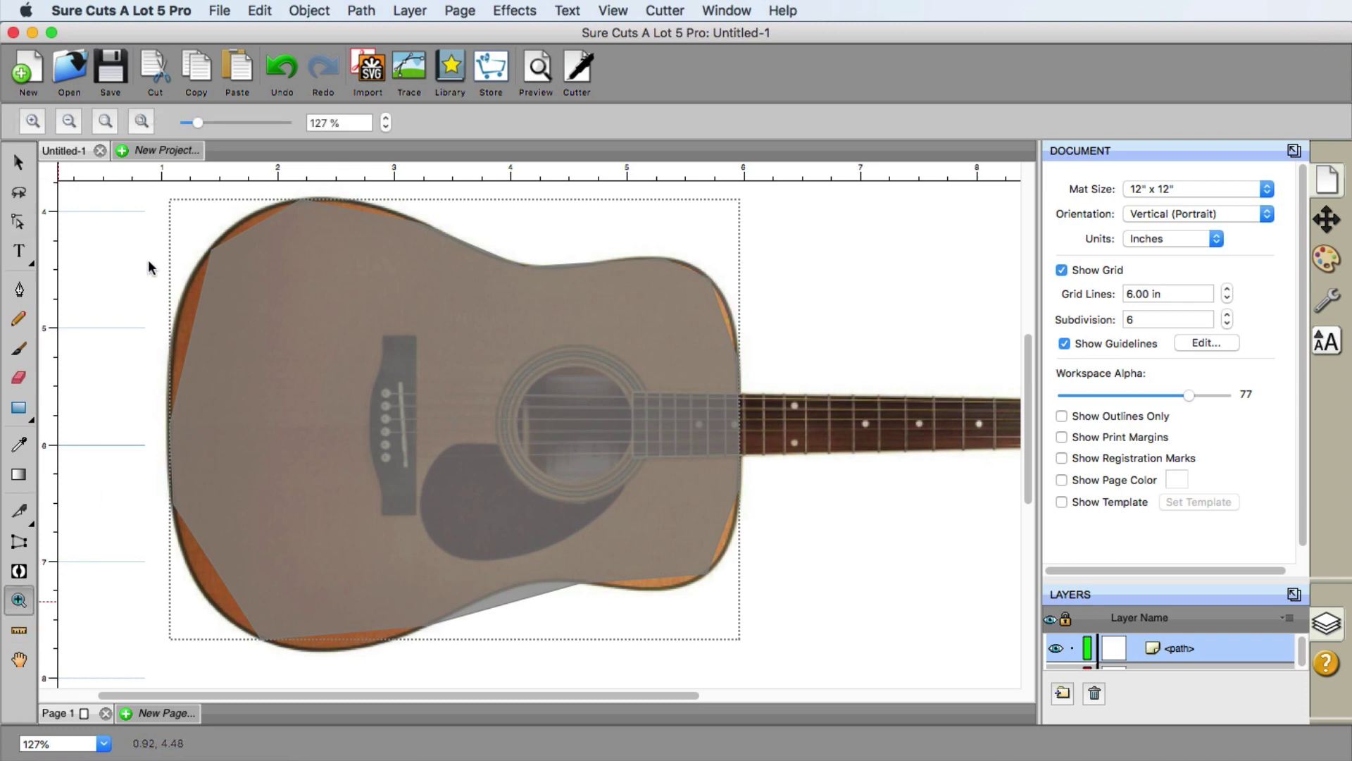
drag(161, 204, 549, 334)
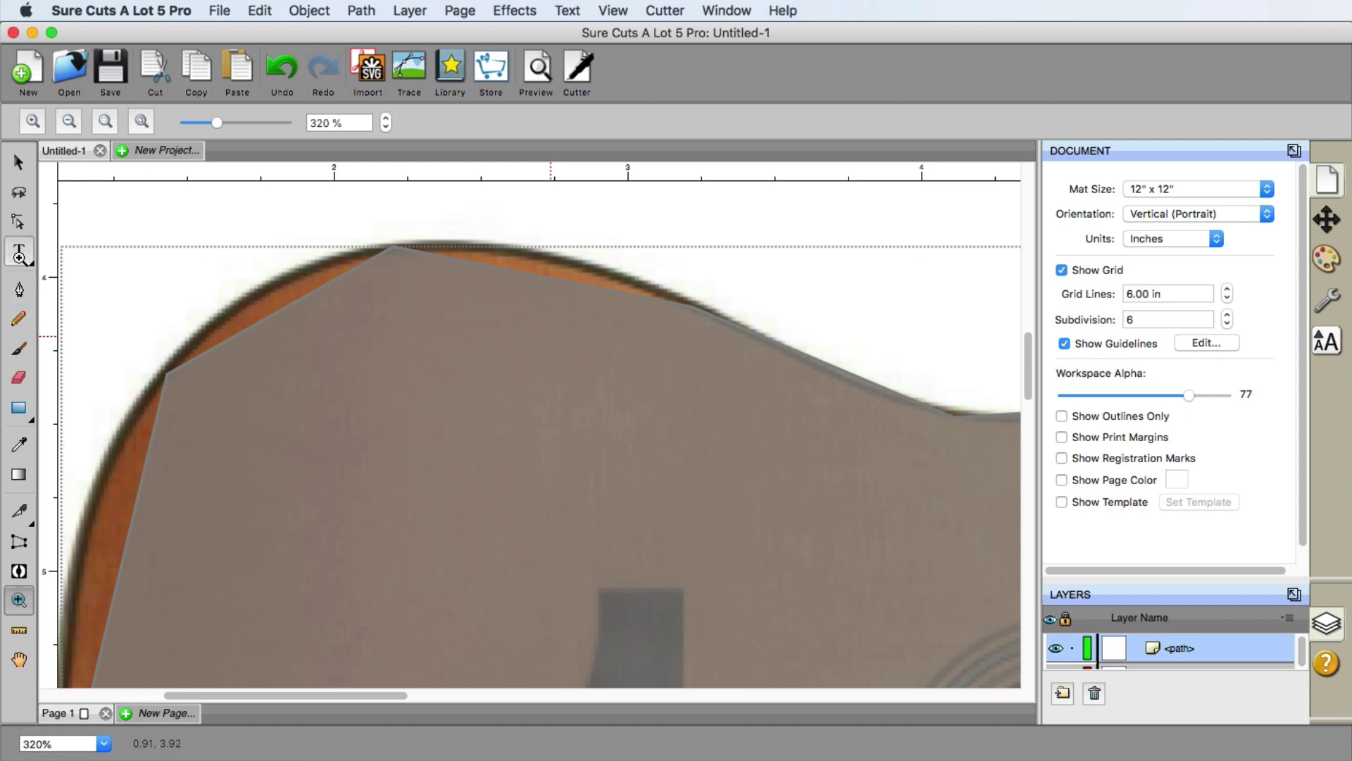
click(19, 222)
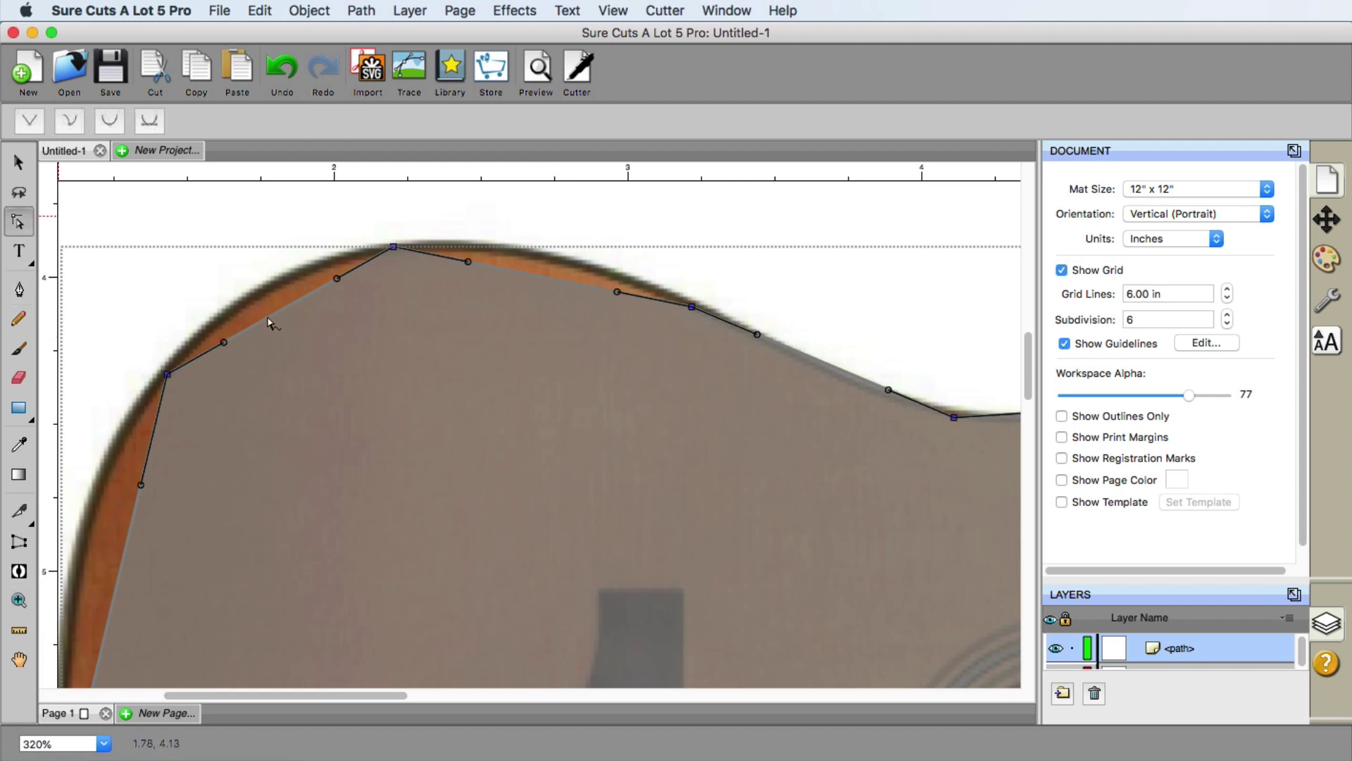
drag(268, 324, 255, 299)
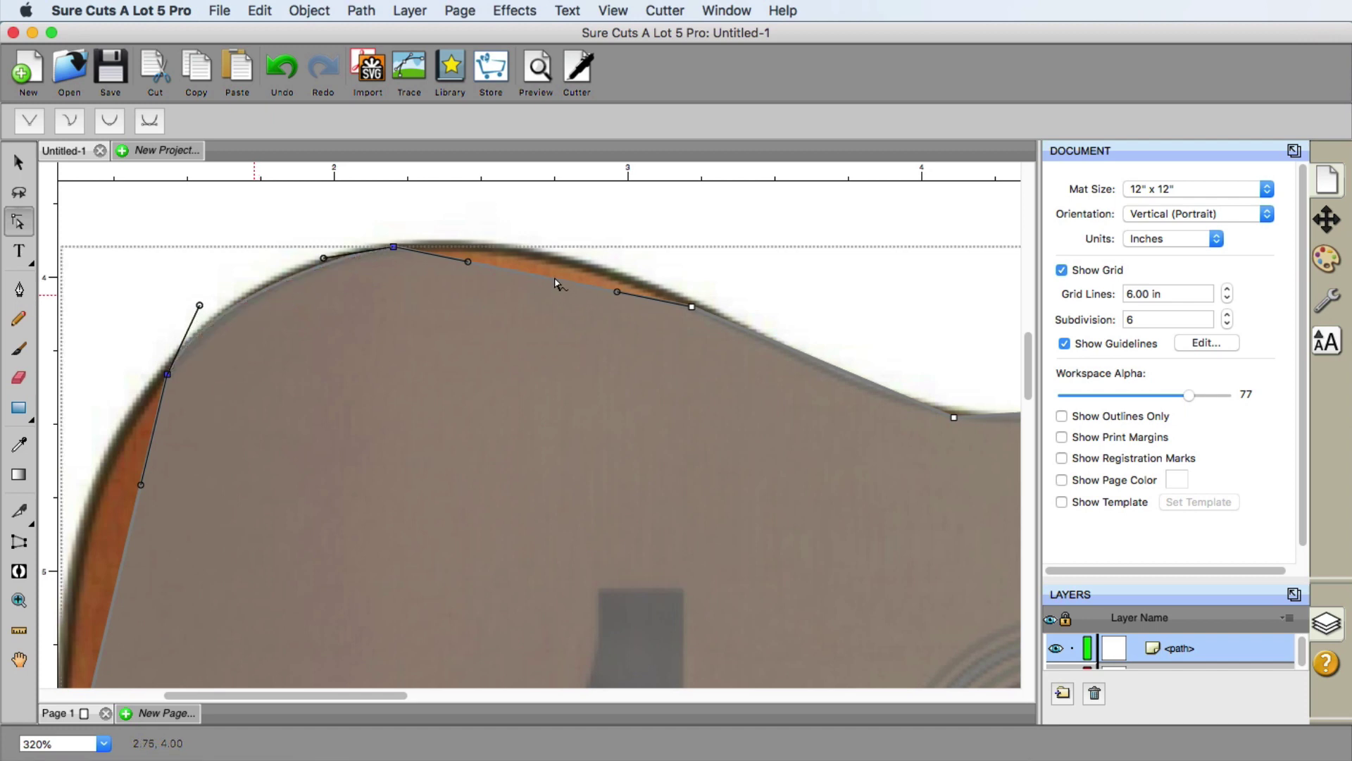
drag(556, 284, 558, 262)
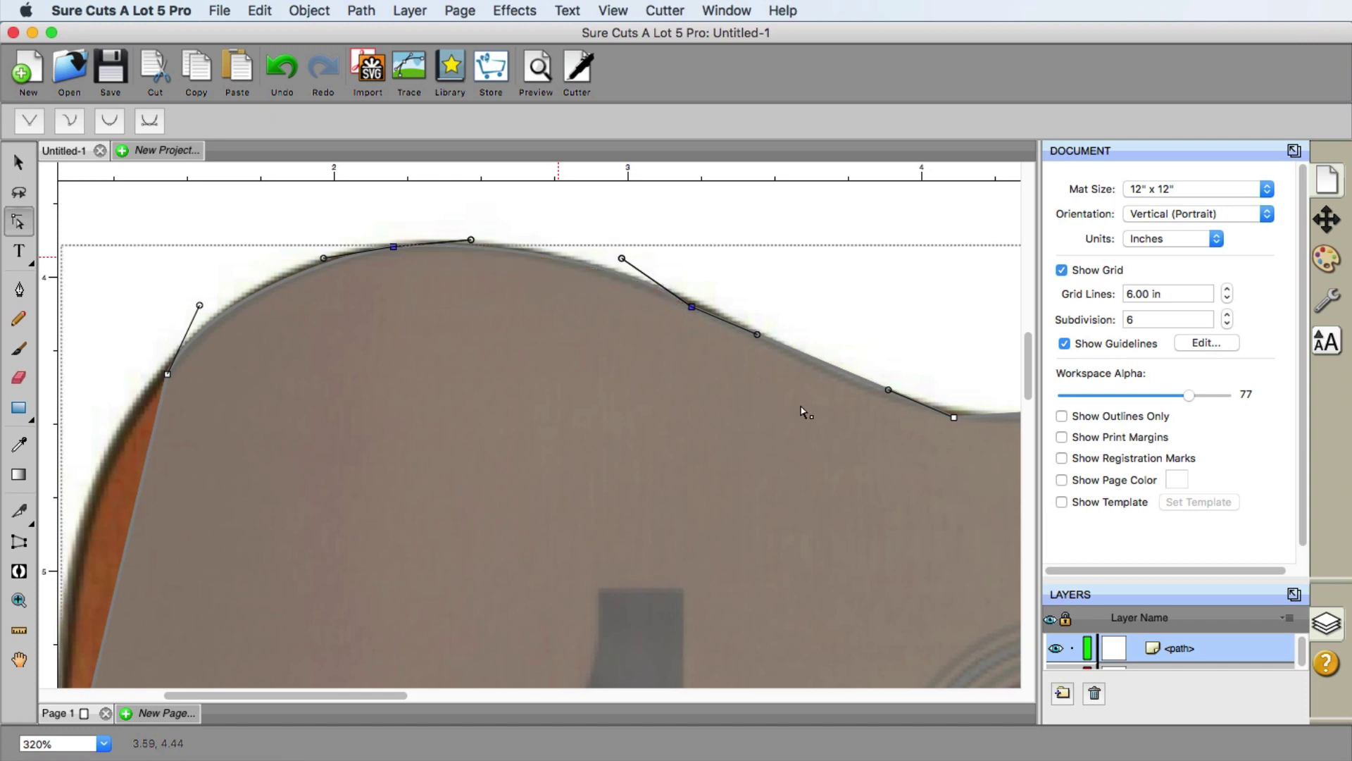
Move the node on the sloping top edge and adjust its curve handle to follow the body
scroll(753, 398, right, 5)
scroll(753, 399, down, 1)
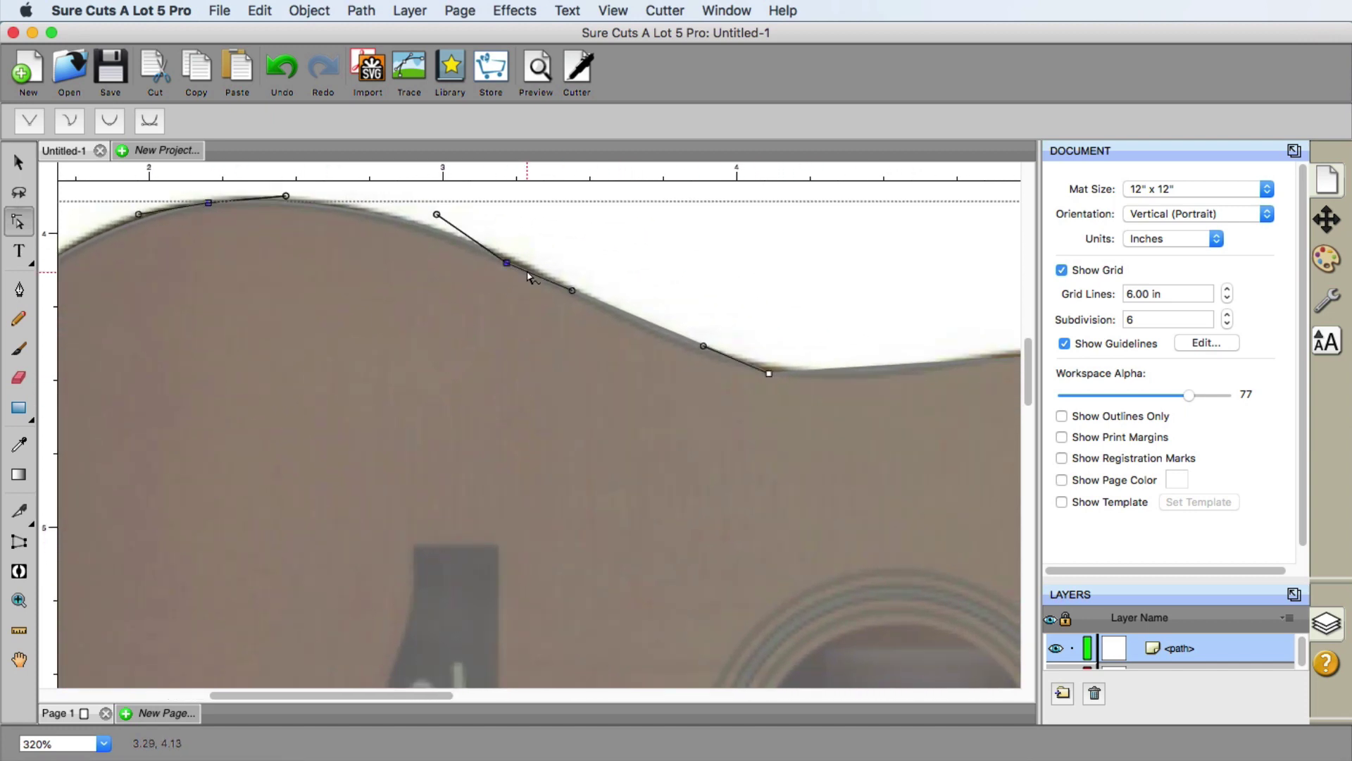
click(509, 270)
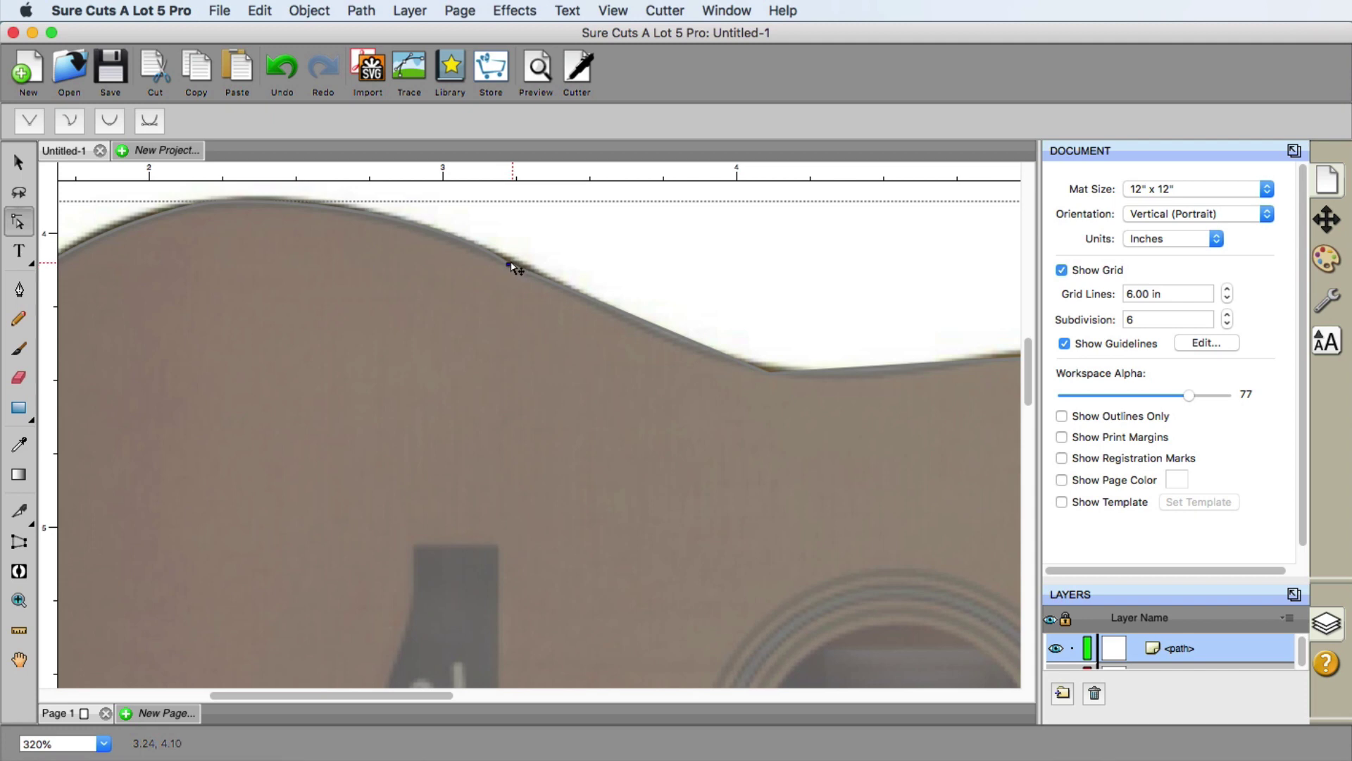
click(508, 265)
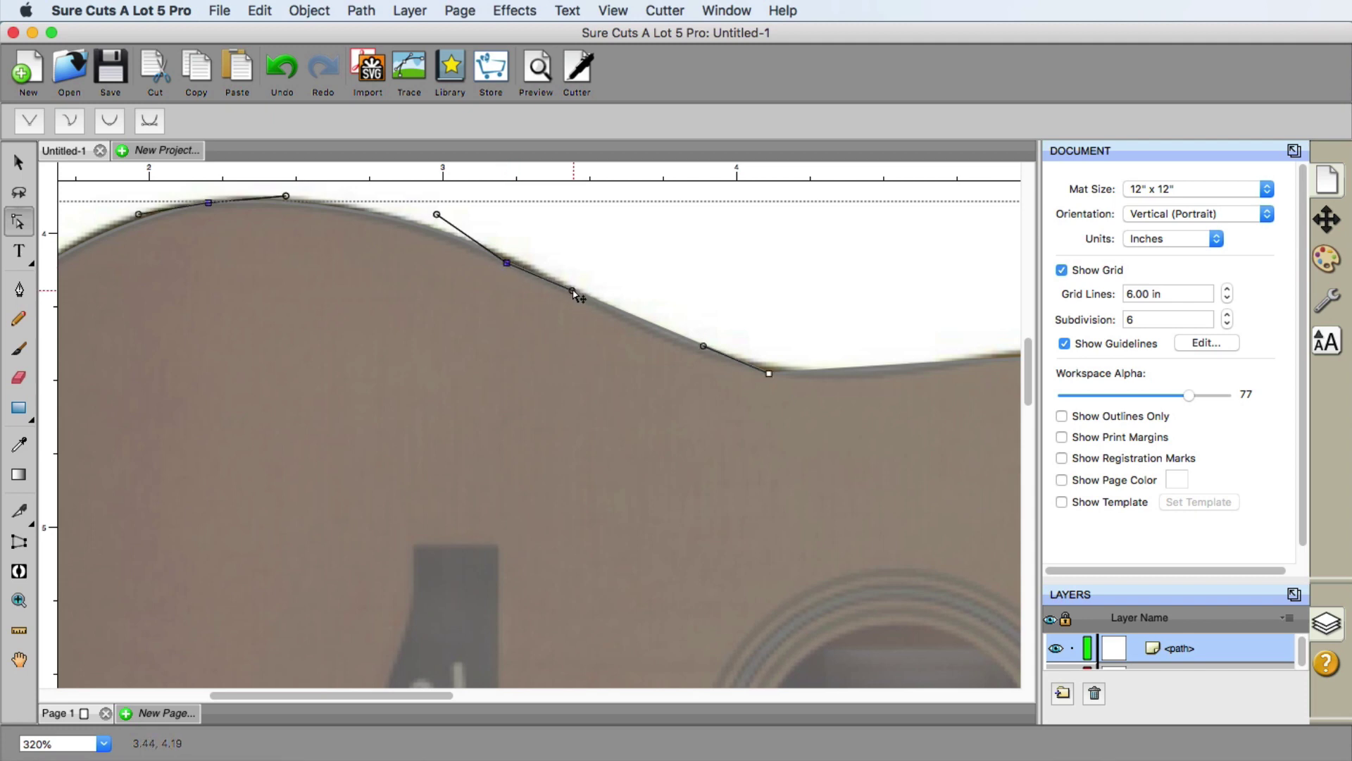
drag(572, 291, 509, 265)
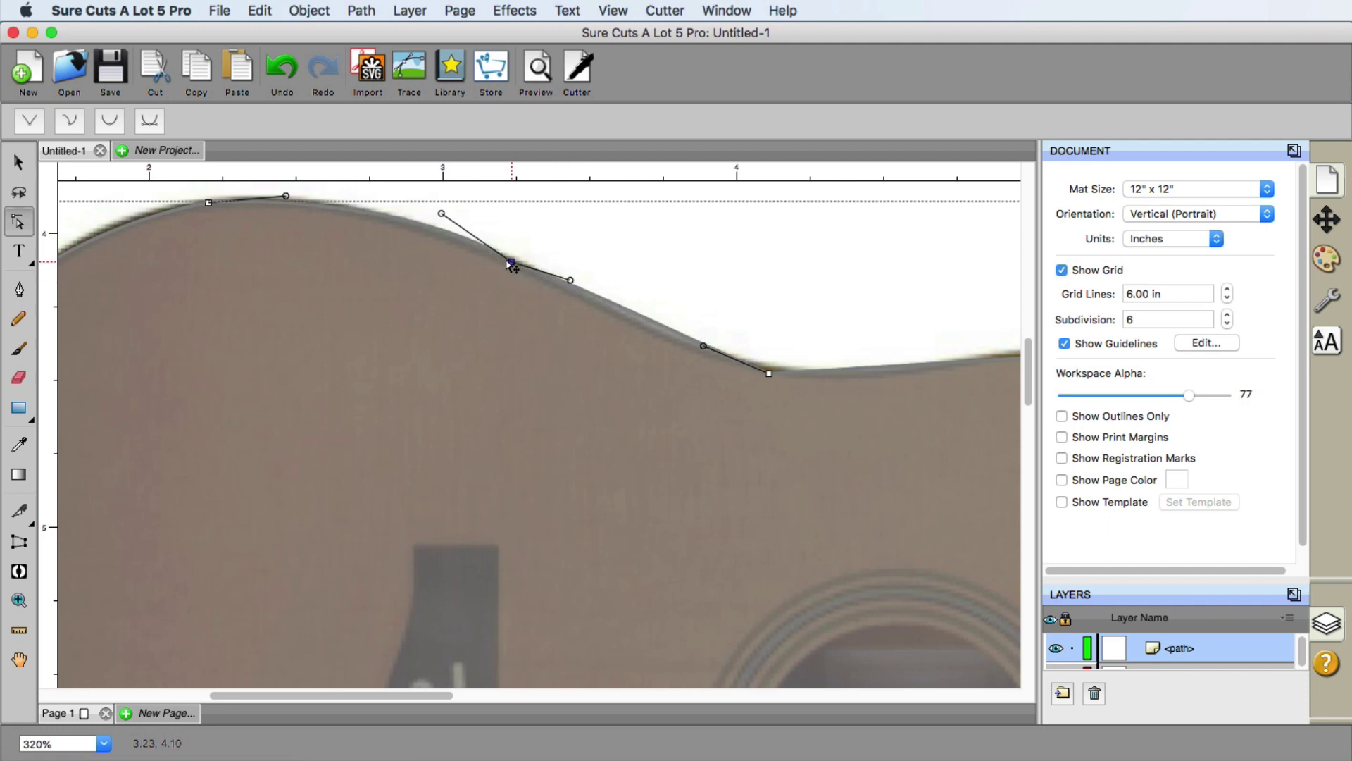
mouse_move(441, 214)
mouse_down()
mouse_move(404, 214)
mouse_move(415, 220)
mouse_up()
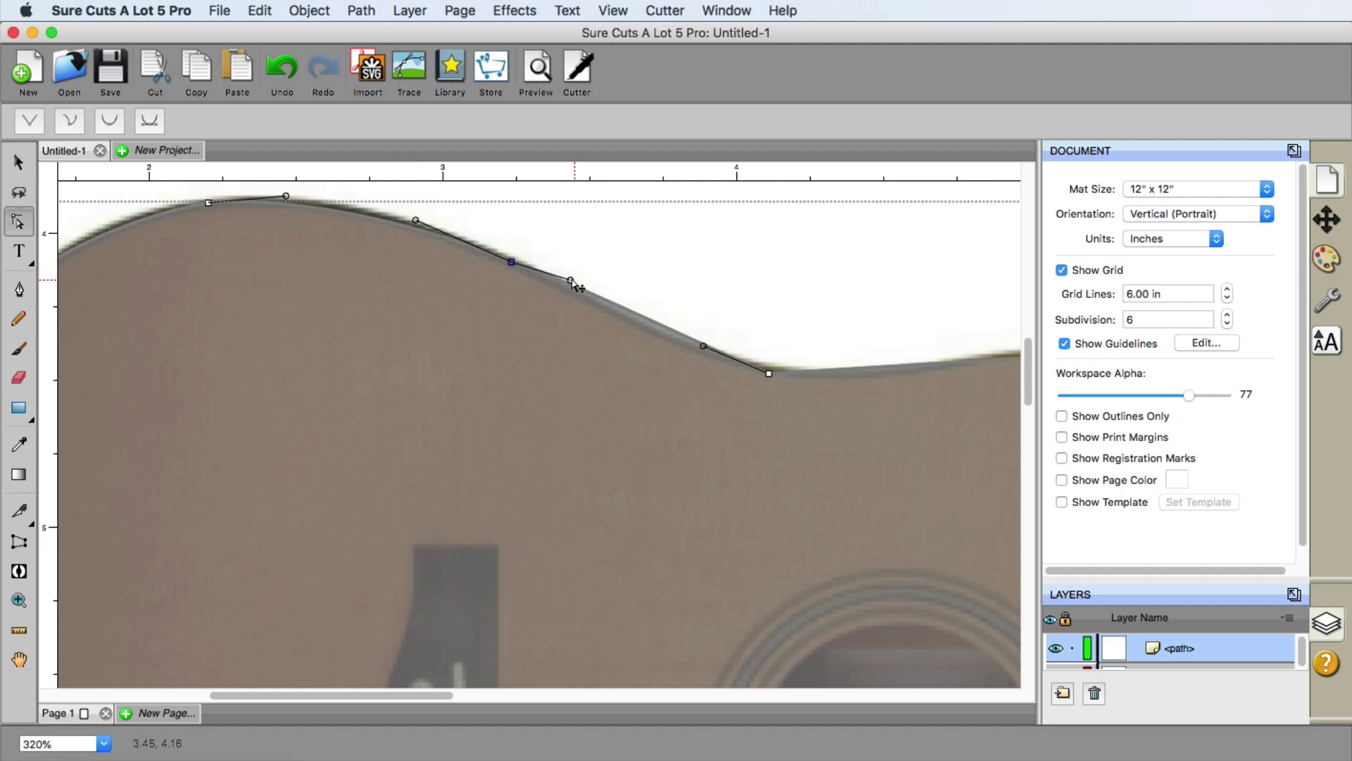
drag(571, 280, 589, 301)
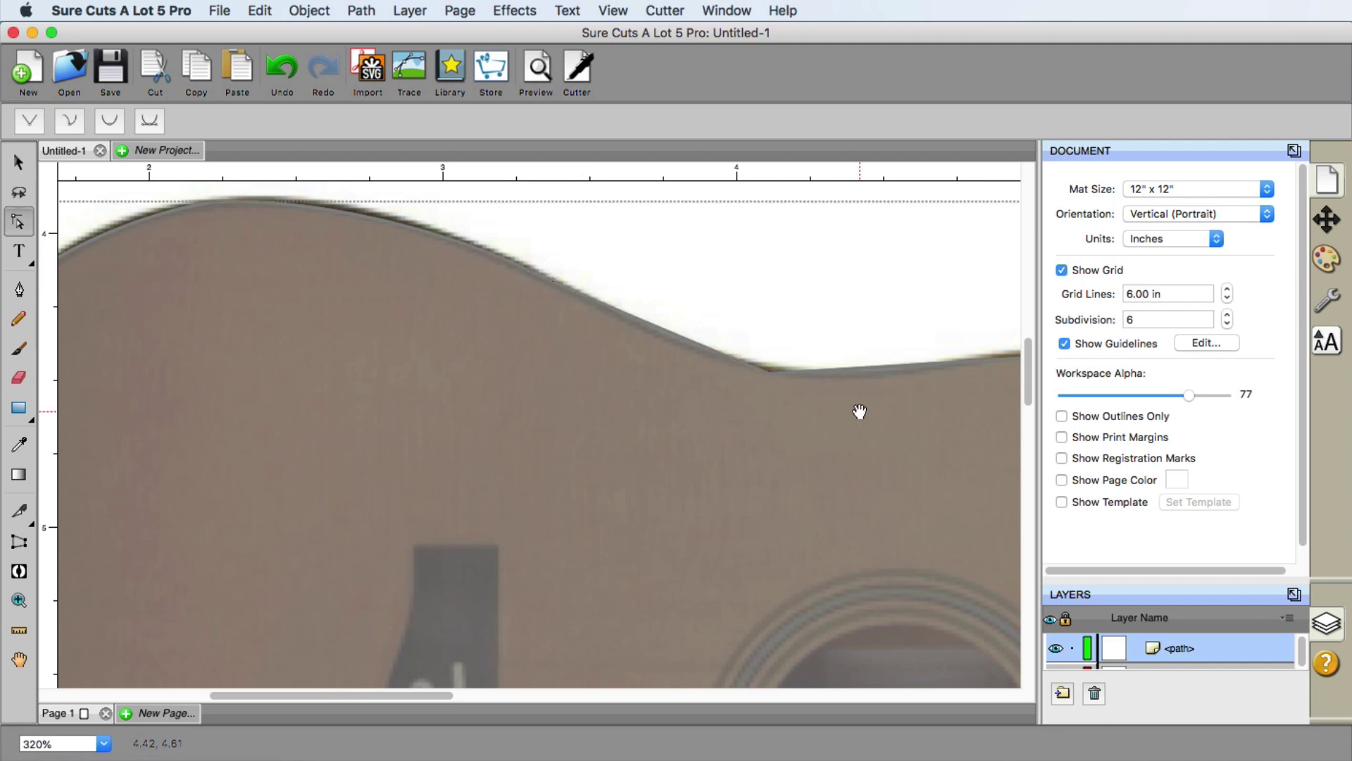
Fit the waist's top-edge segment and bend the upper-right shoulder segment out to the guitar edge
scroll(860, 411, right, 5)
scroll(860, 410, down, 1)
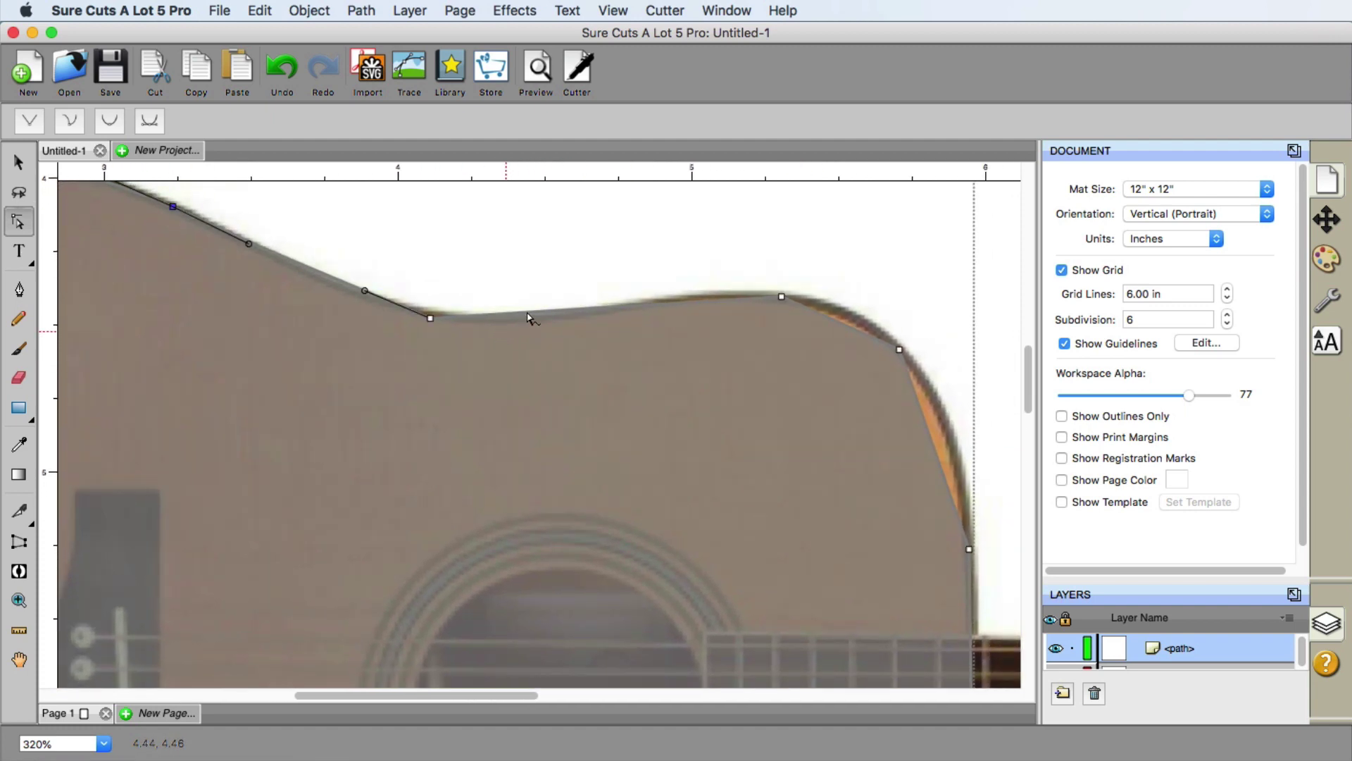
click(528, 318)
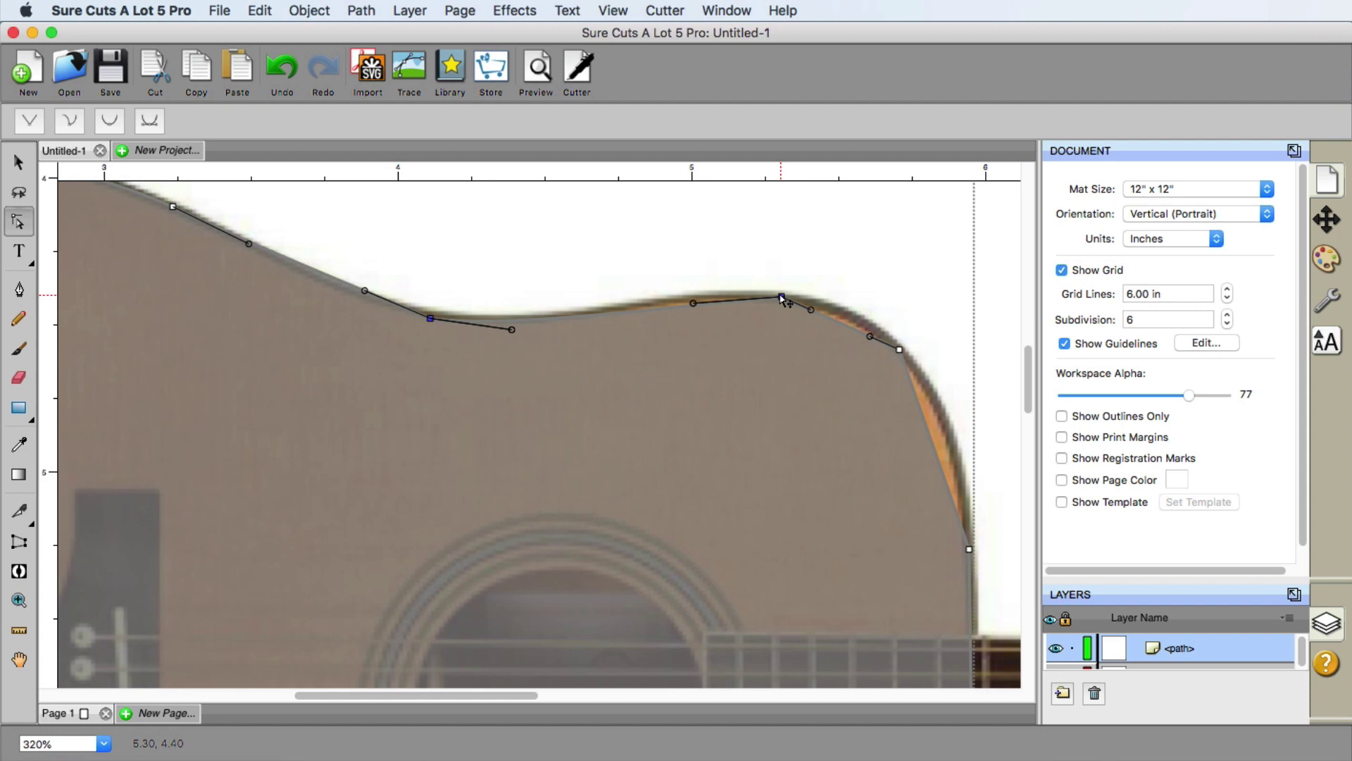
drag(784, 299, 779, 297)
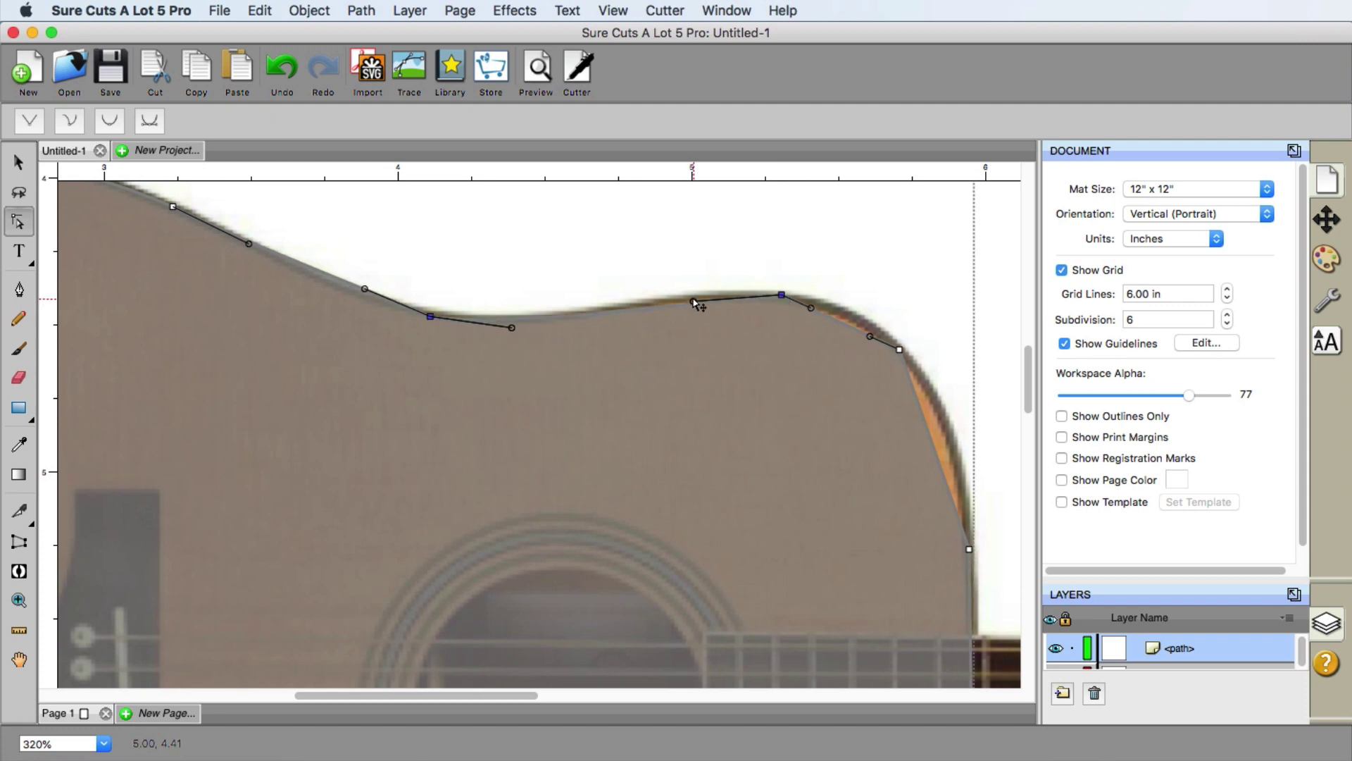
click(851, 323)
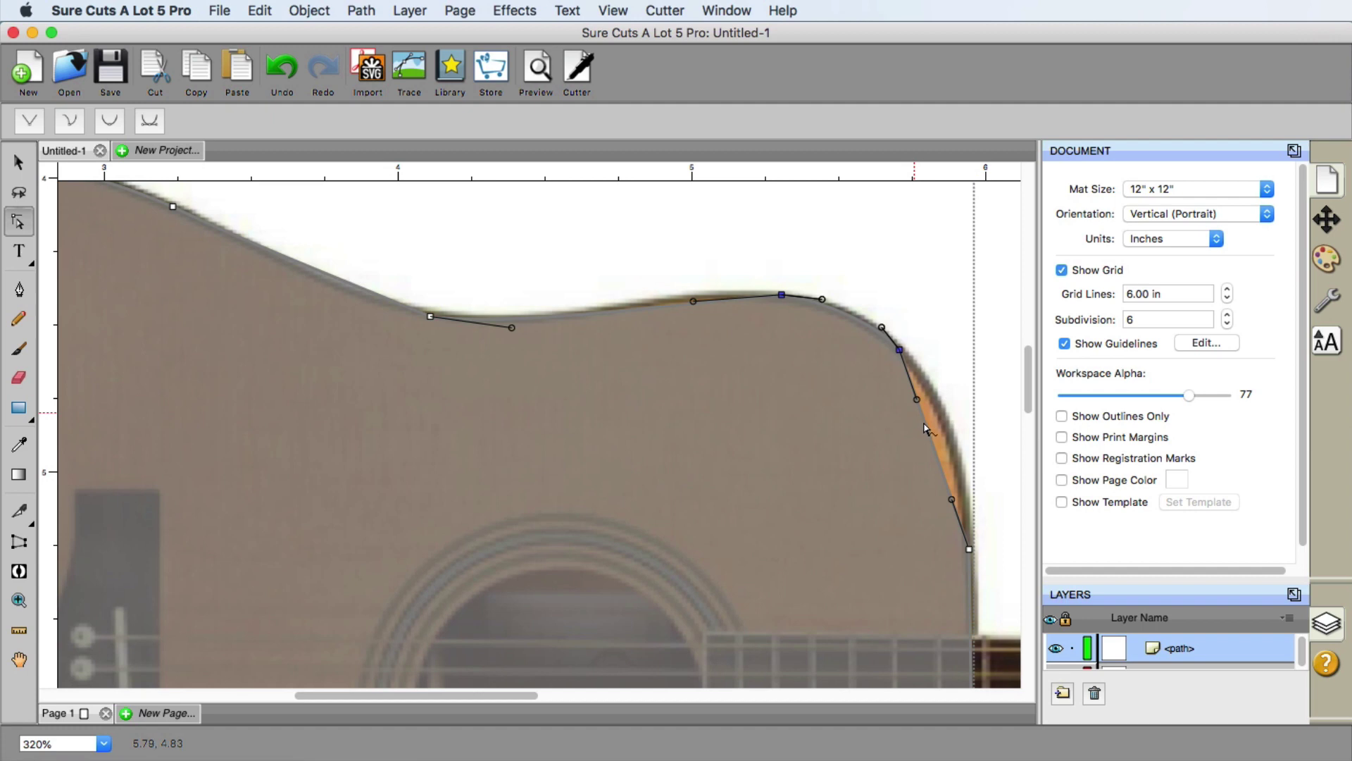
mouse_move(924, 427)
mouse_down()
mouse_move(945, 427)
mouse_move(929, 448)
mouse_up()
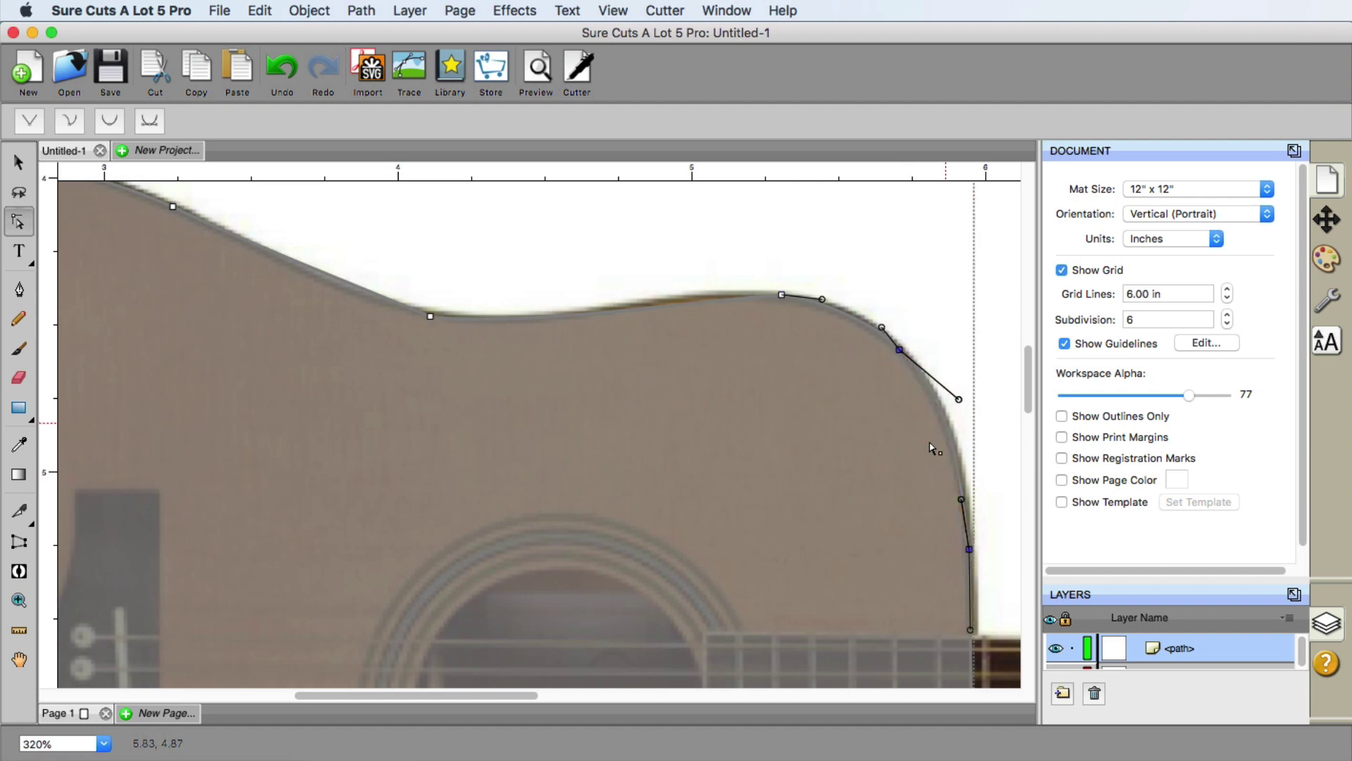
click(989, 458)
Curve the lower-right and bottom-edge segments so they follow the guitar's lower body
scroll(984, 493, down, 10)
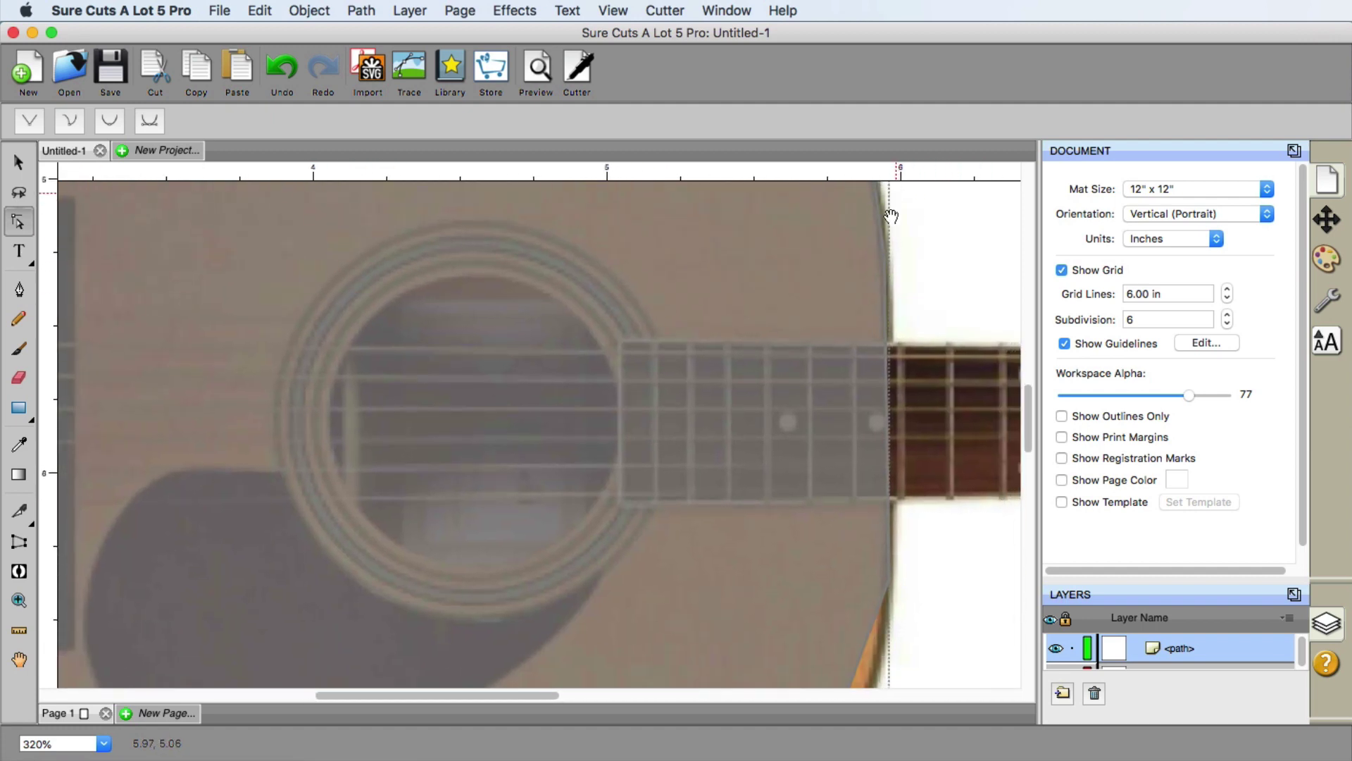
scroll(948, 504, right, 2)
drag(848, 411, 837, 517)
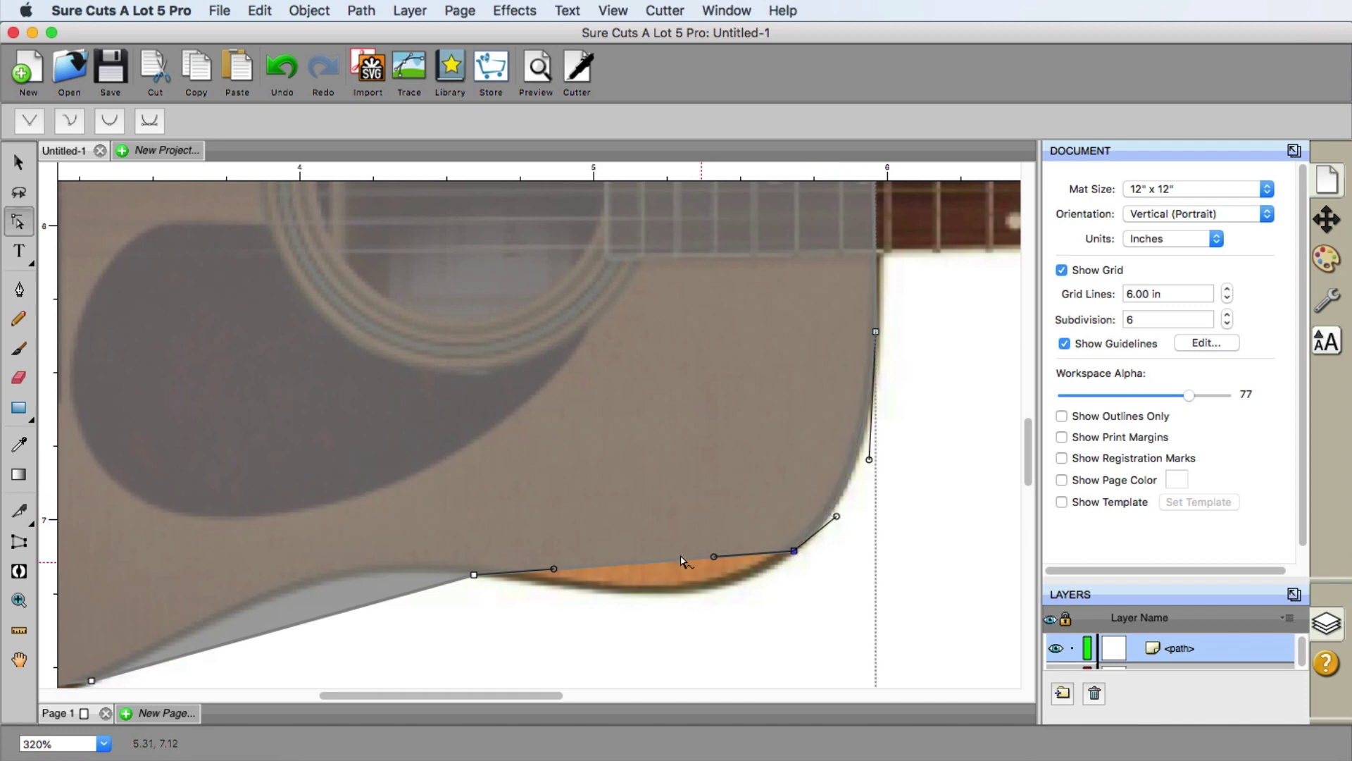
drag(645, 568, 662, 596)
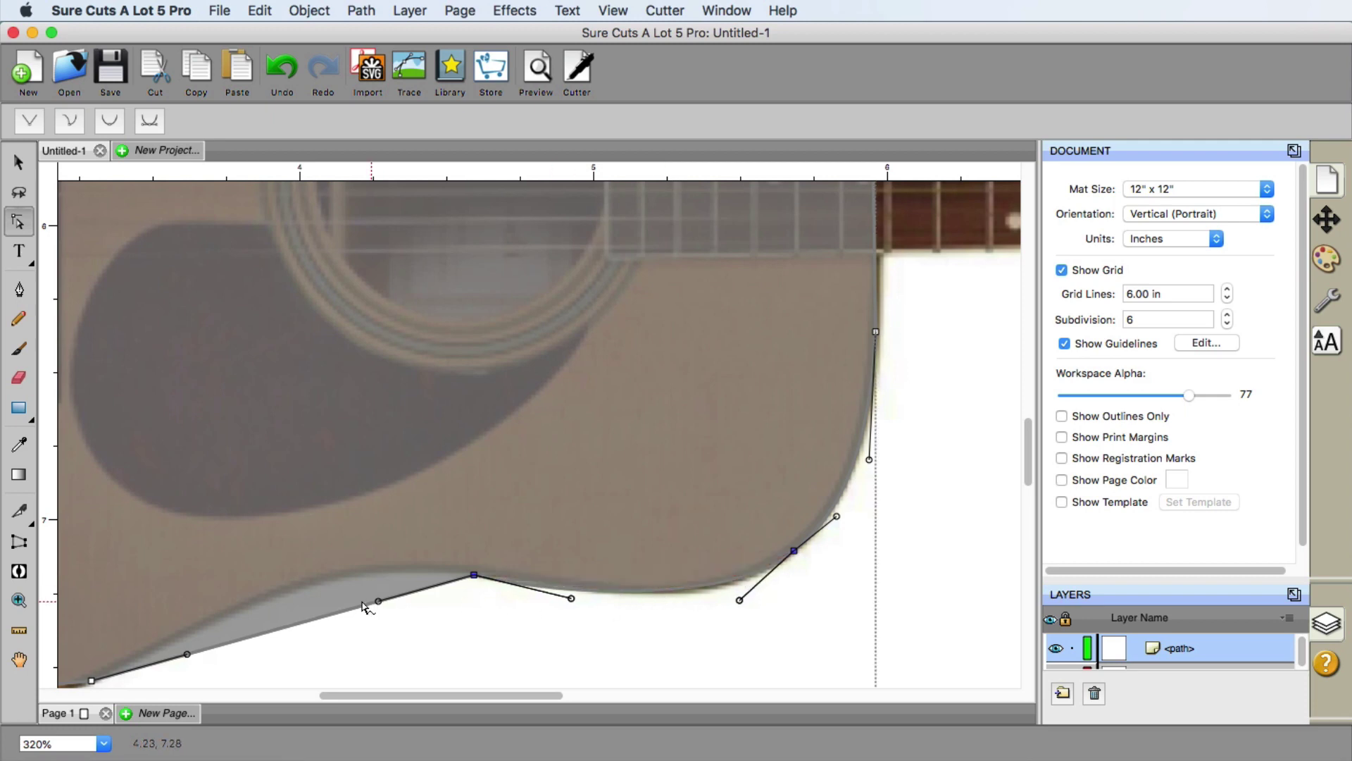
drag(328, 620, 310, 588)
Pan left and bend the next lower segment down along the guitar's edge
key(space)
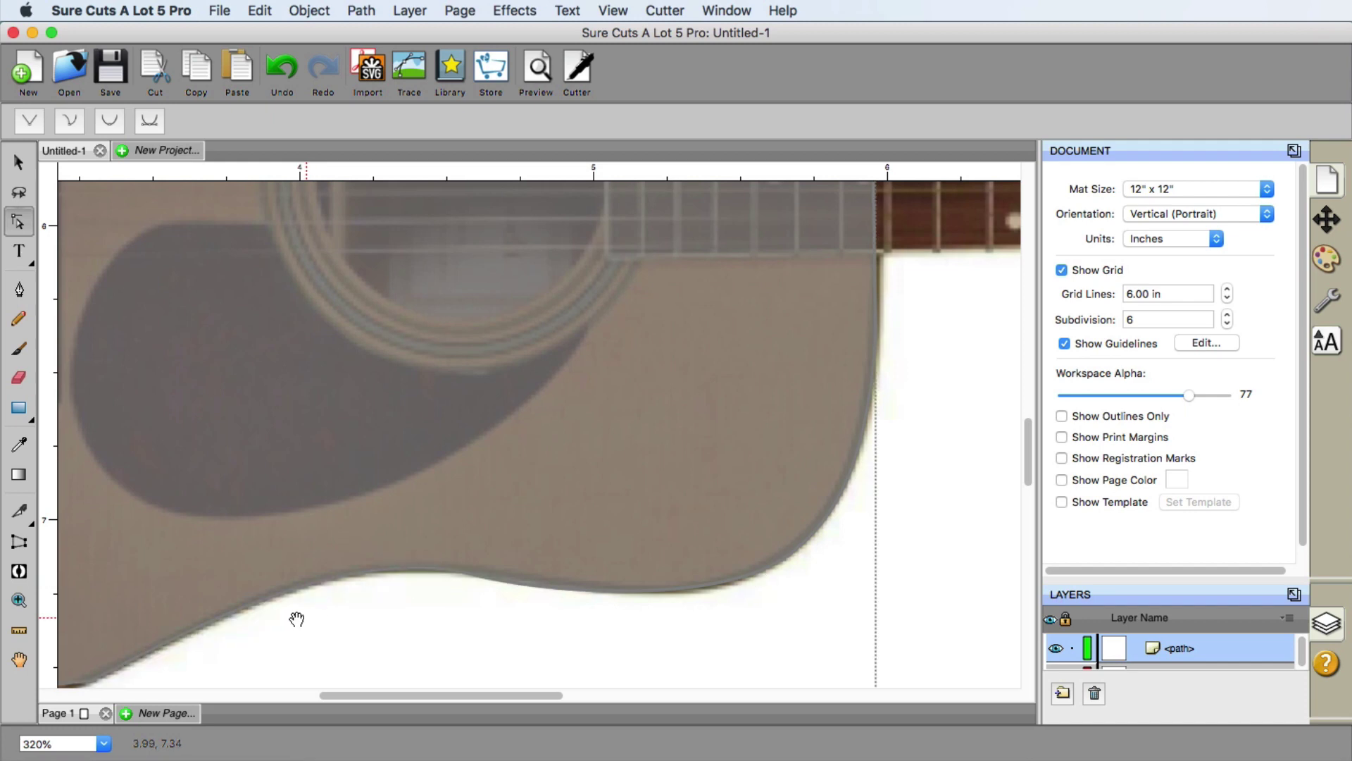
drag(467, 550, 723, 458)
drag(423, 510, 356, 557)
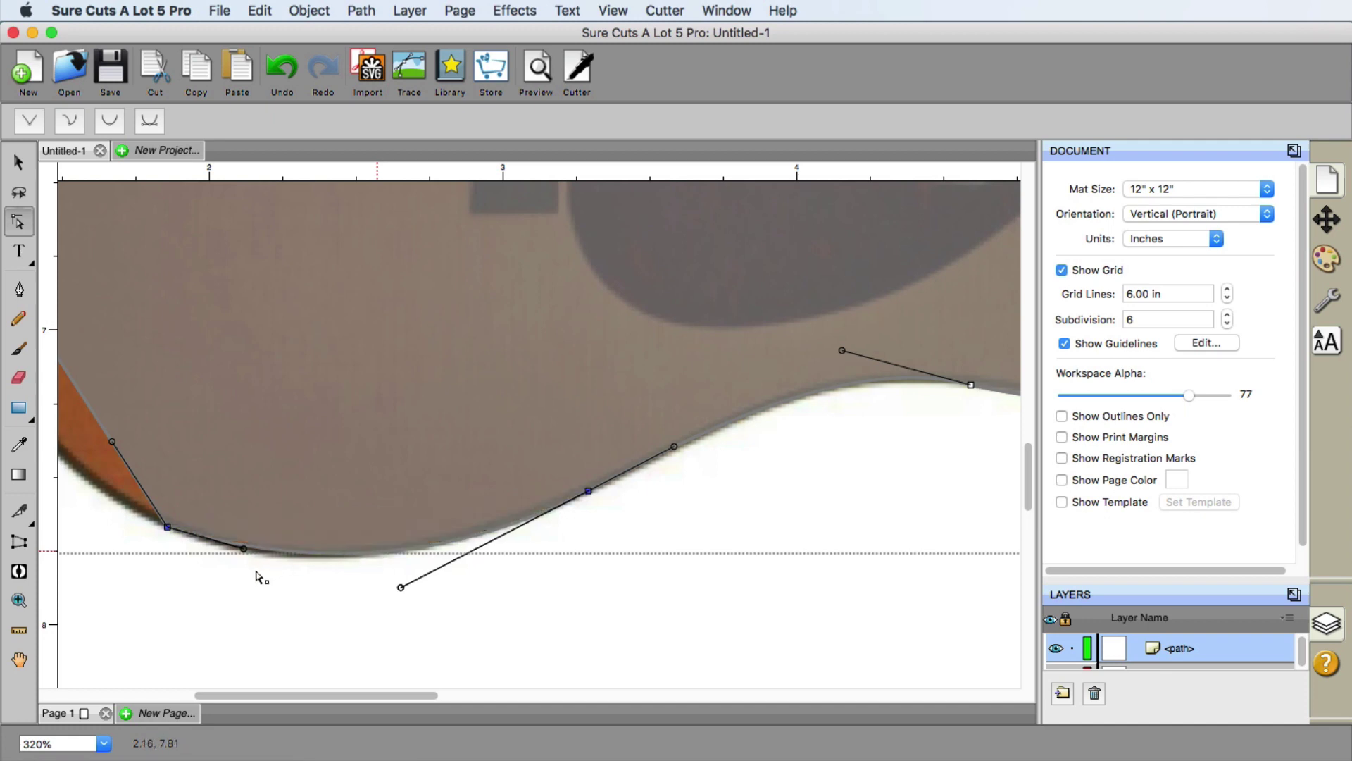
Pan to the guitar's left side and reshape the lower-left segments to hug the rounded edge
key(space)
drag(257, 576, 611, 500)
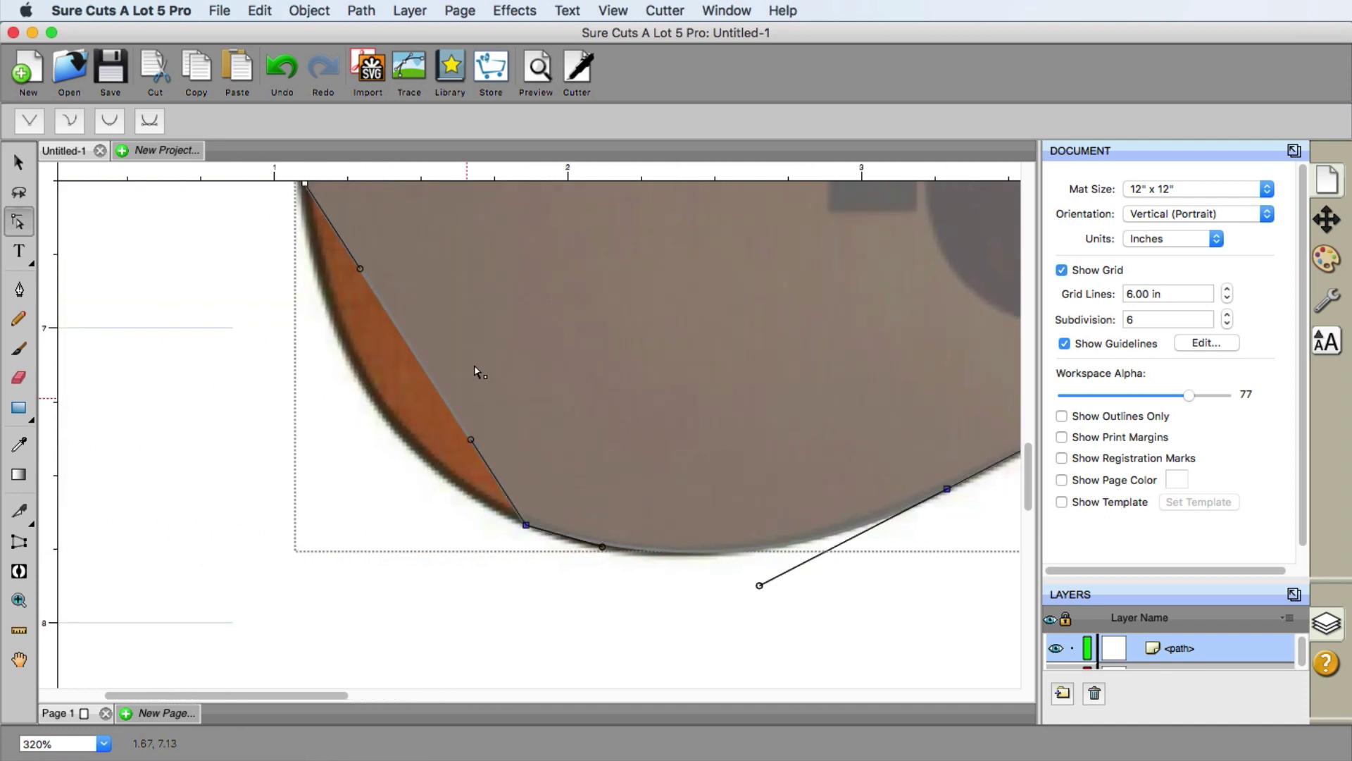
scroll(522, 386, left, 5)
scroll(521, 387, up, 4)
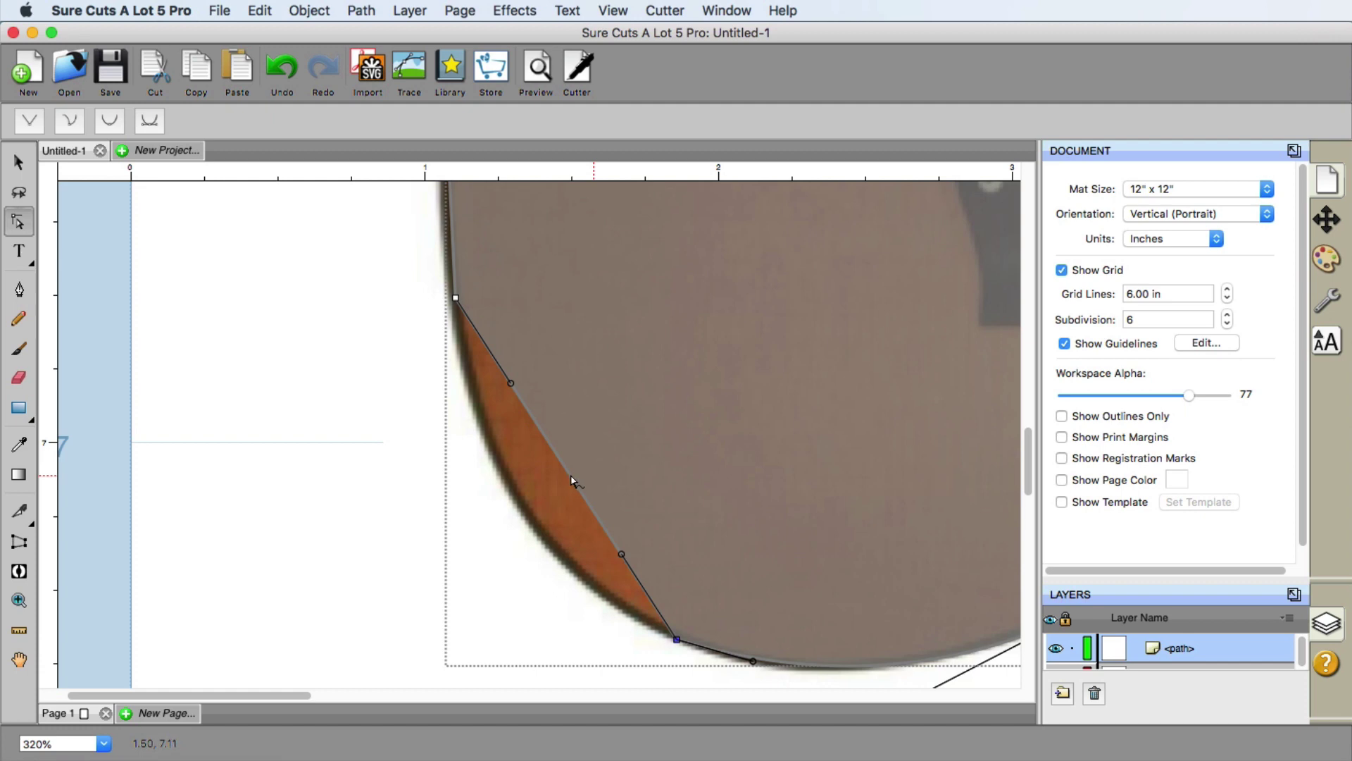
drag(572, 482, 520, 515)
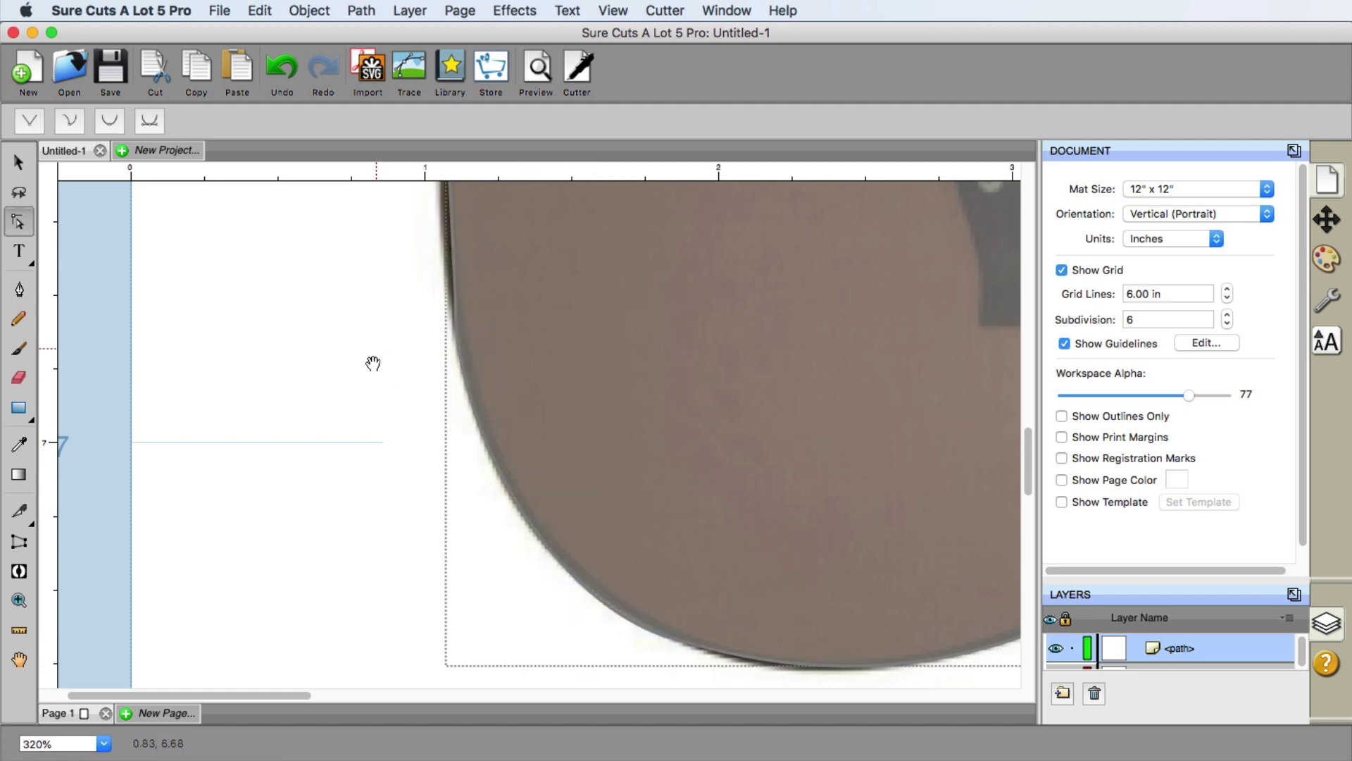
drag(369, 365, 371, 618)
drag(445, 467, 440, 469)
drag(374, 365, 407, 450)
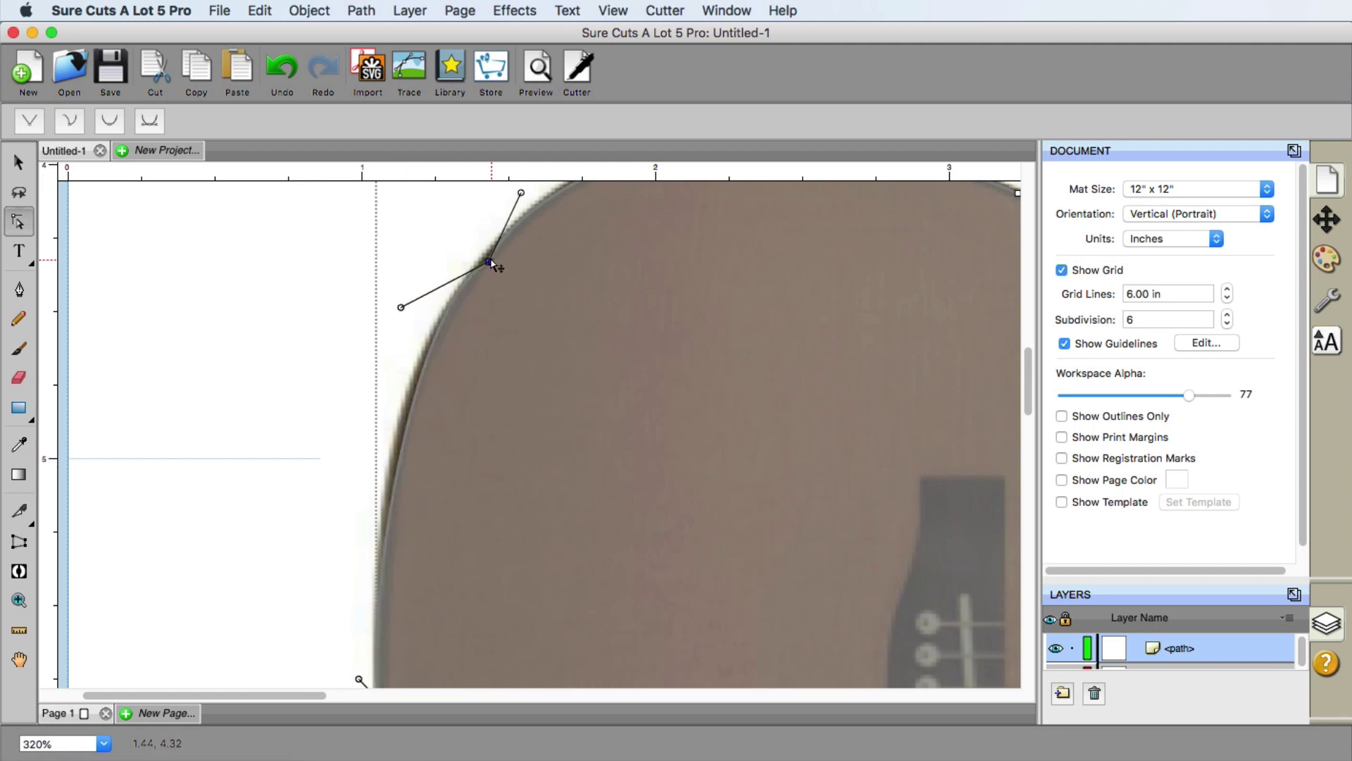
Adjust the upper-left shoulder node and its Bezier handles so the curve hugs the body edge
drag(489, 262, 484, 261)
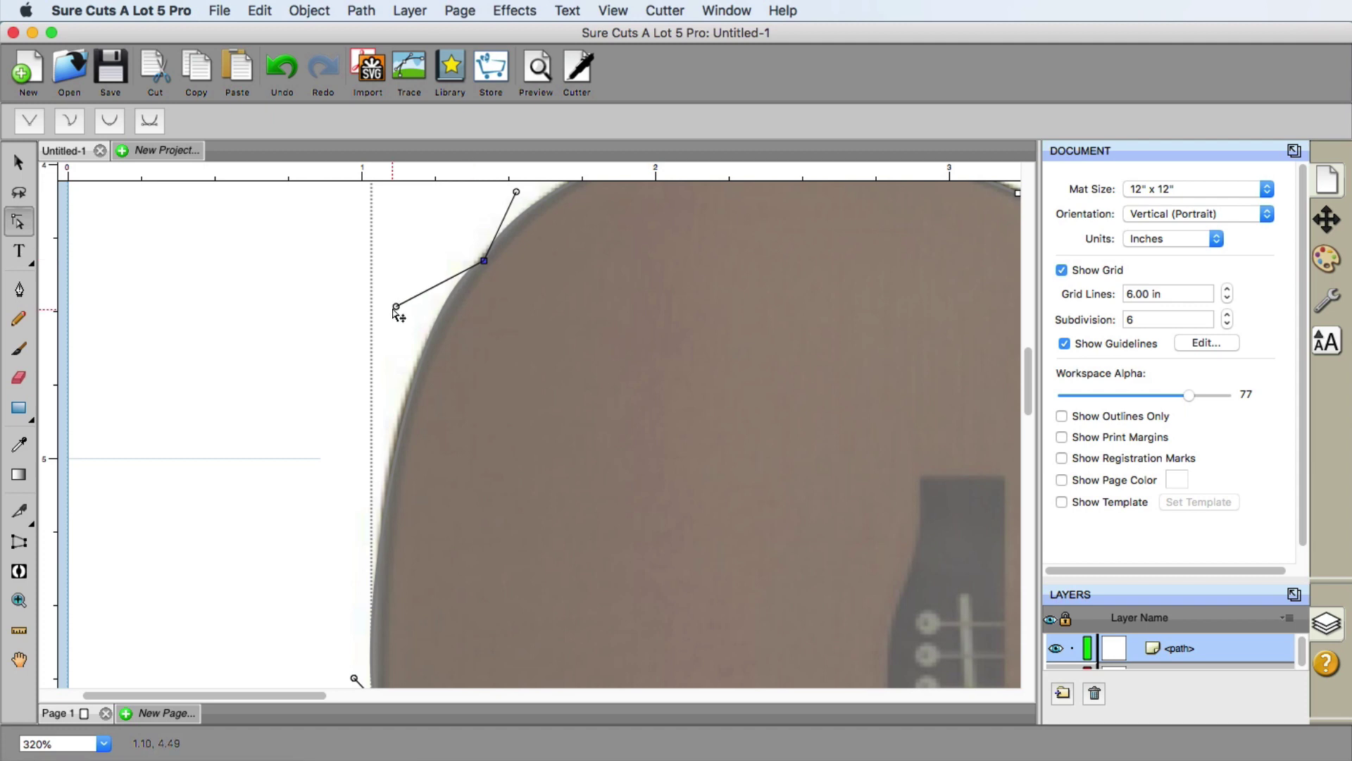
drag(395, 310, 414, 319)
drag(447, 265, 505, 424)
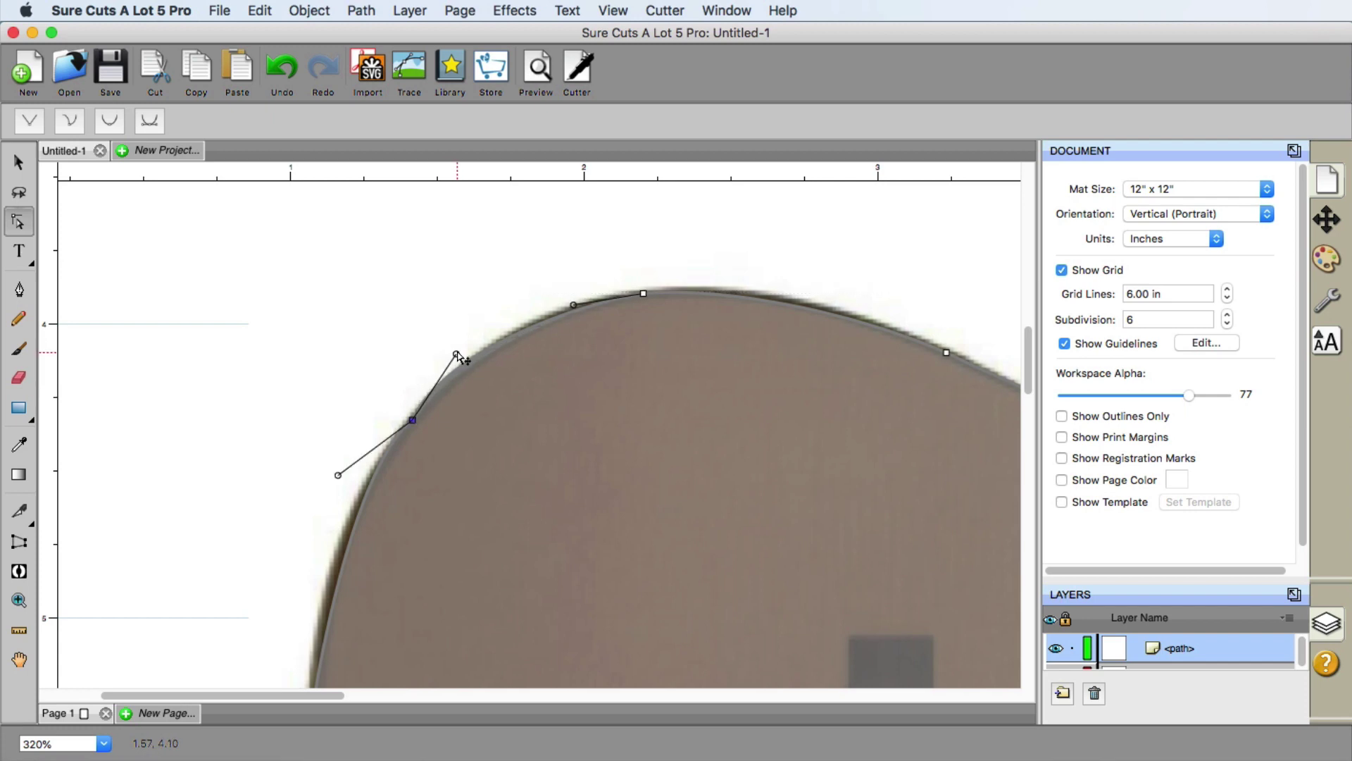
drag(456, 352, 532, 295)
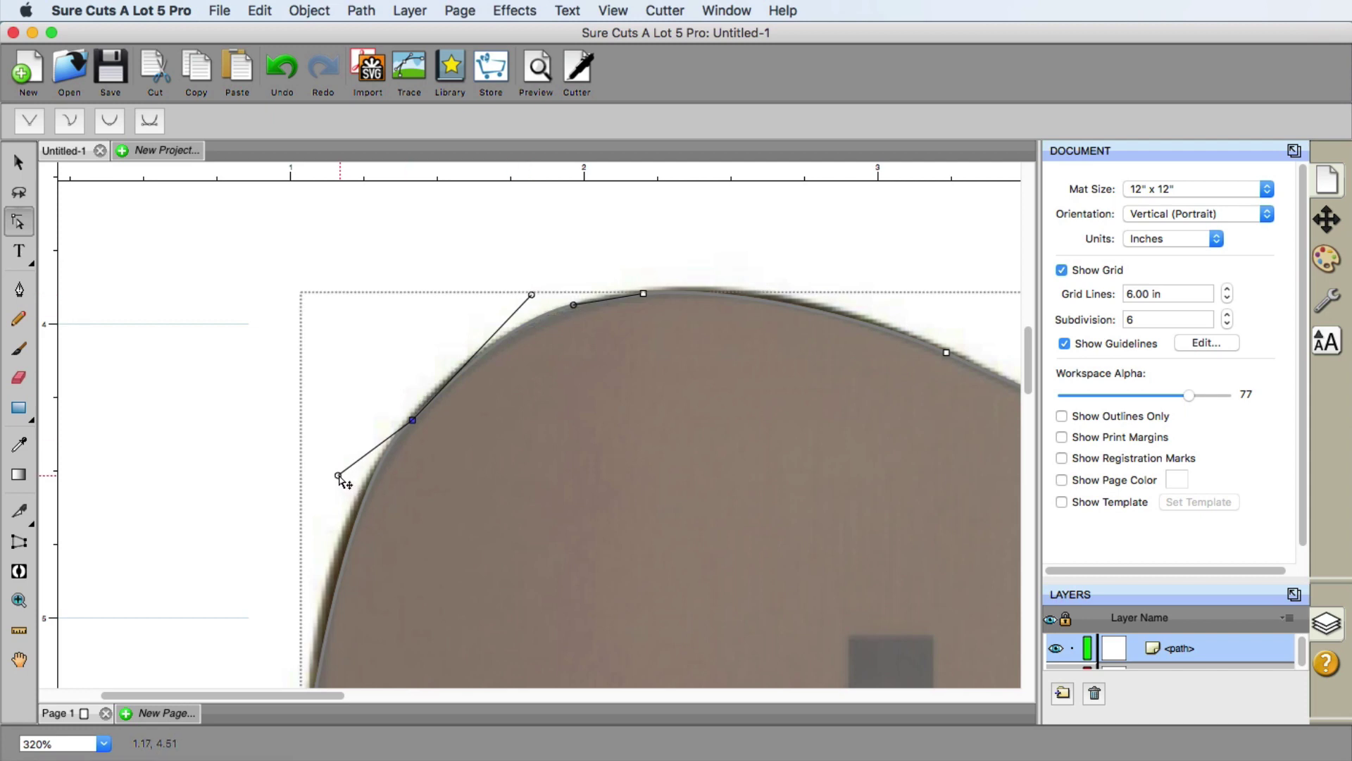
drag(338, 476, 295, 579)
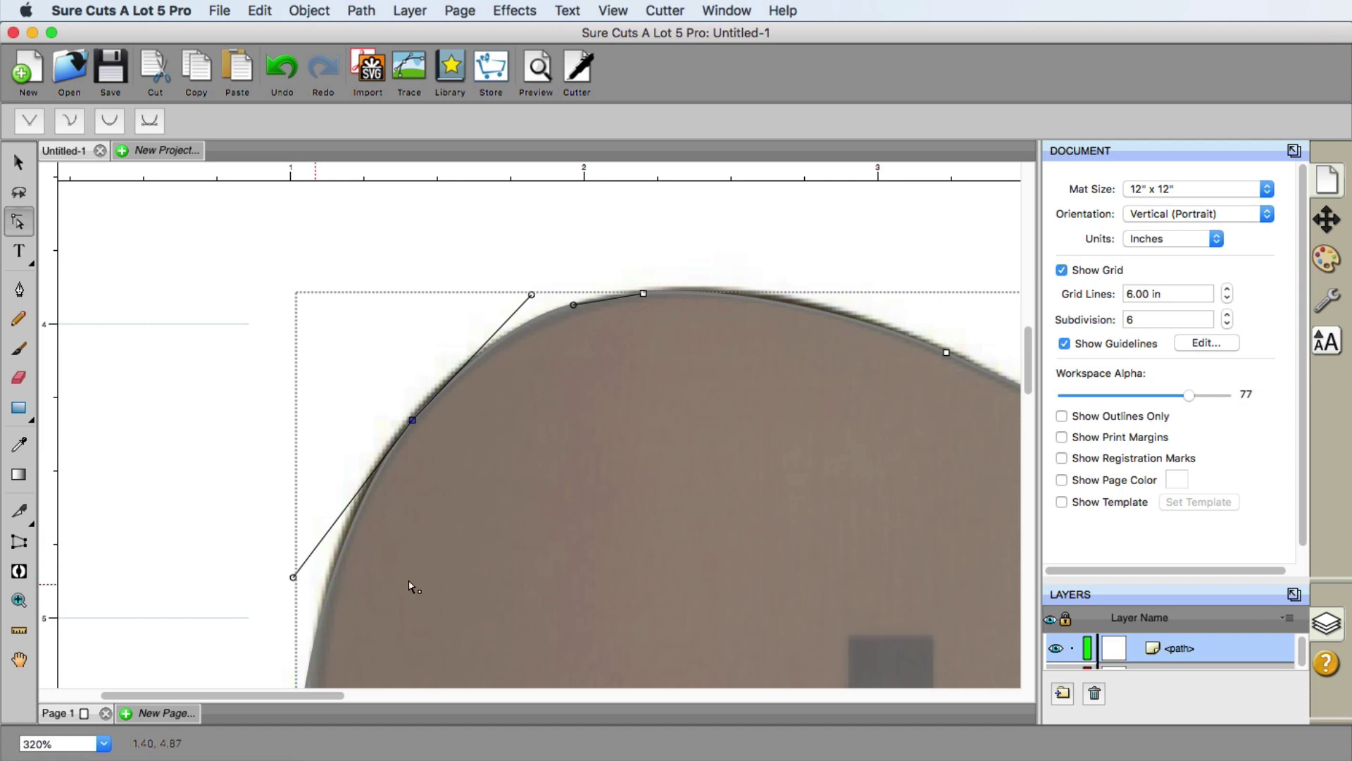
drag(594, 483, 298, 344)
drag(639, 488, 395, 437)
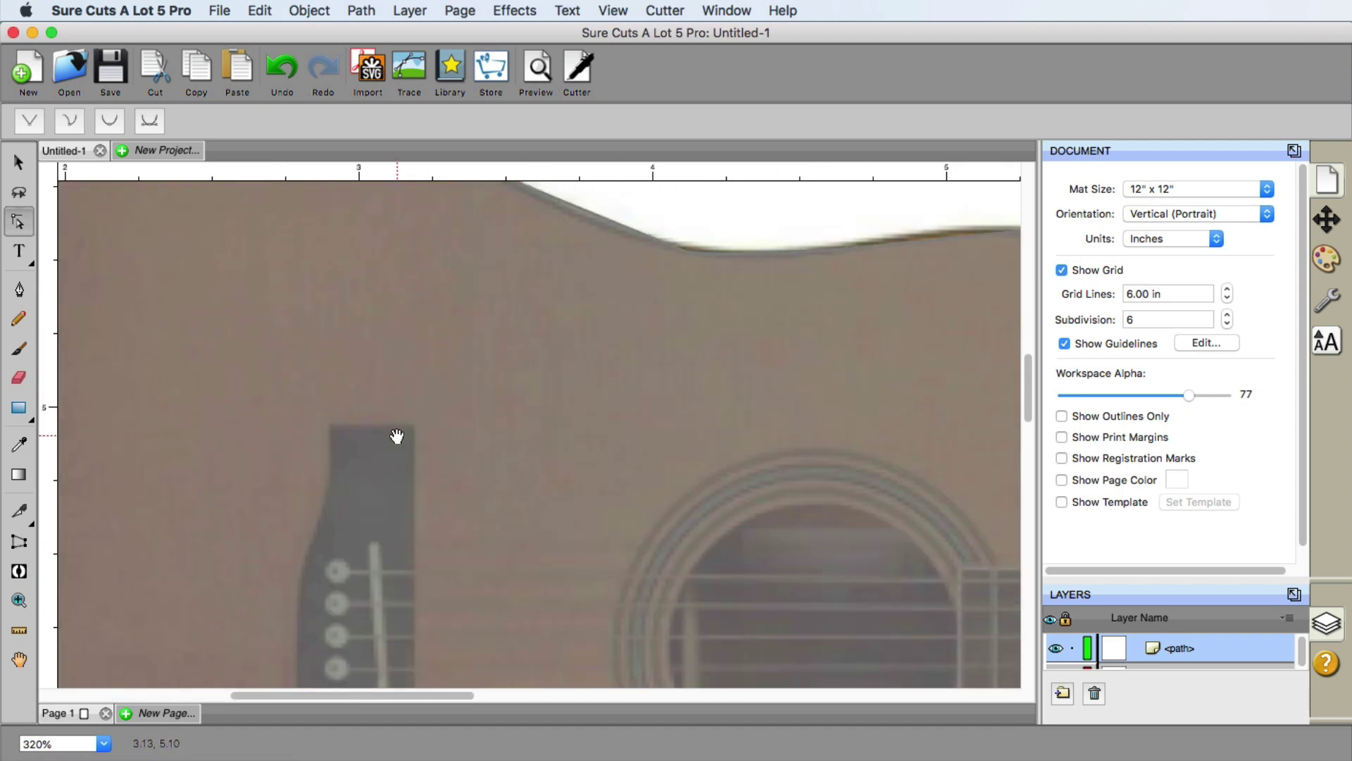
drag(610, 488, 879, 611)
drag(447, 392, 643, 552)
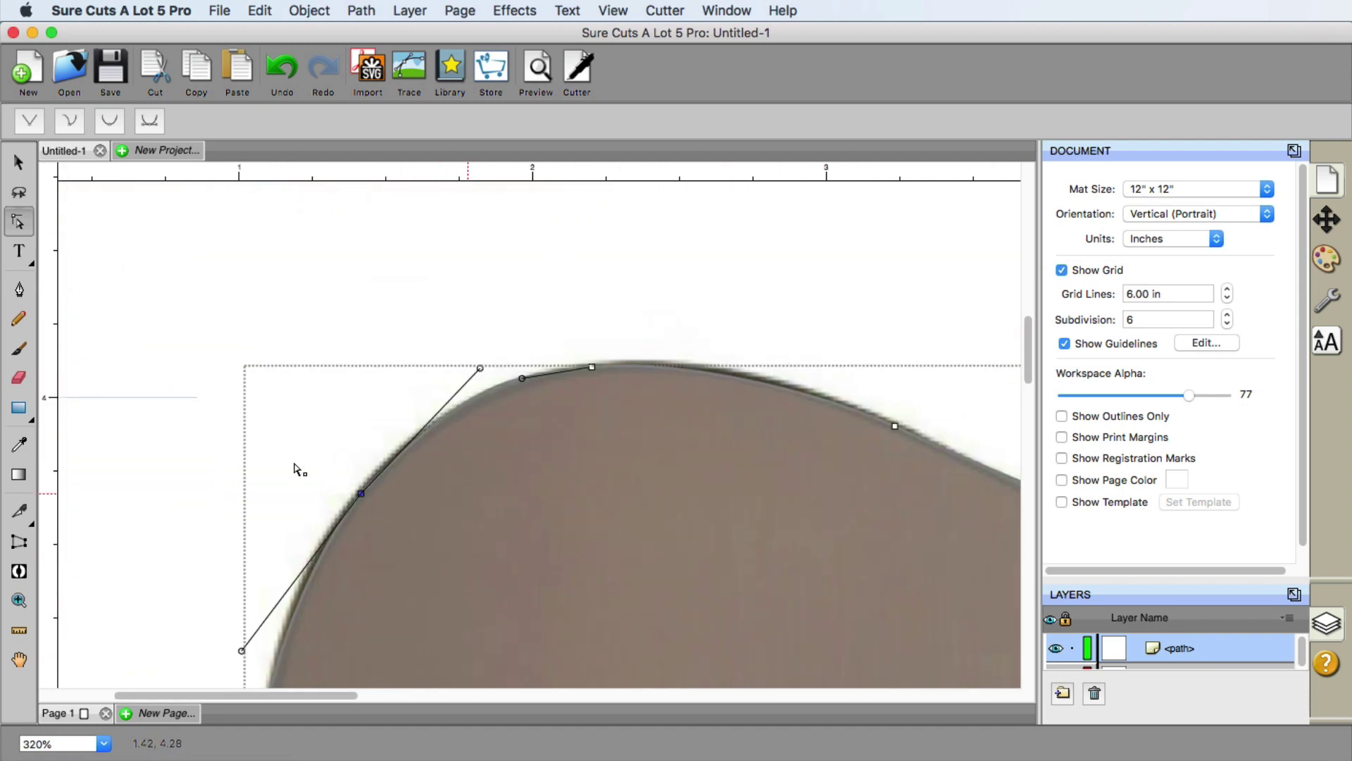
click(19, 599)
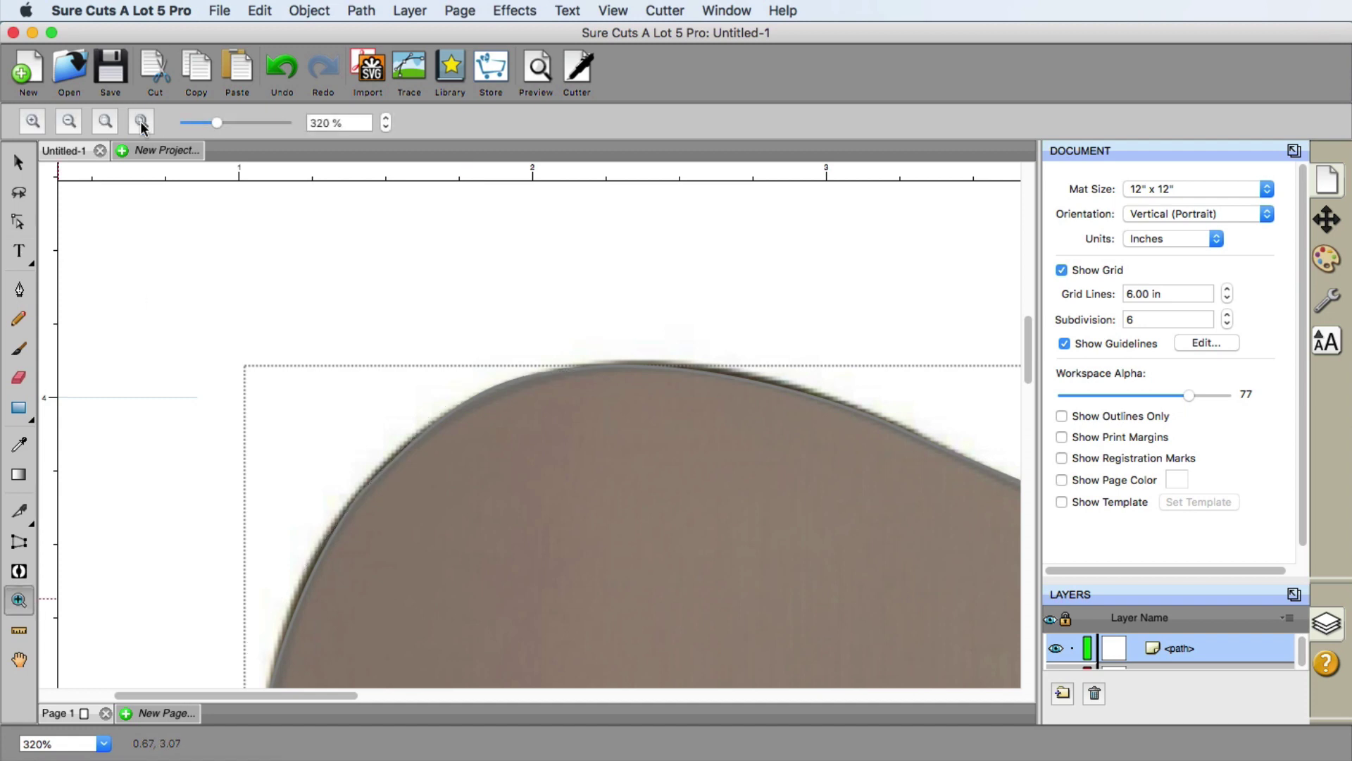
Zoom out to fit the whole guitar and review the traced outline around the body
click(107, 123)
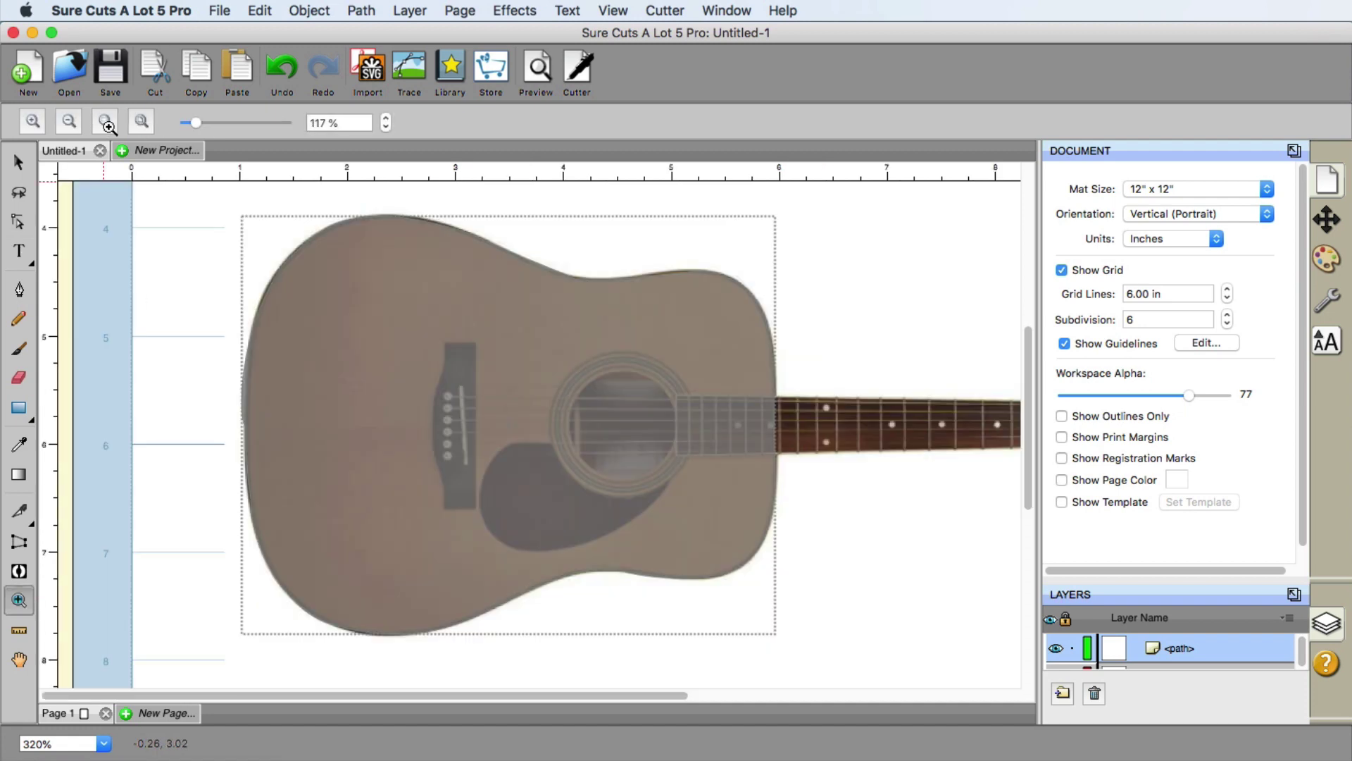
click(891, 587)
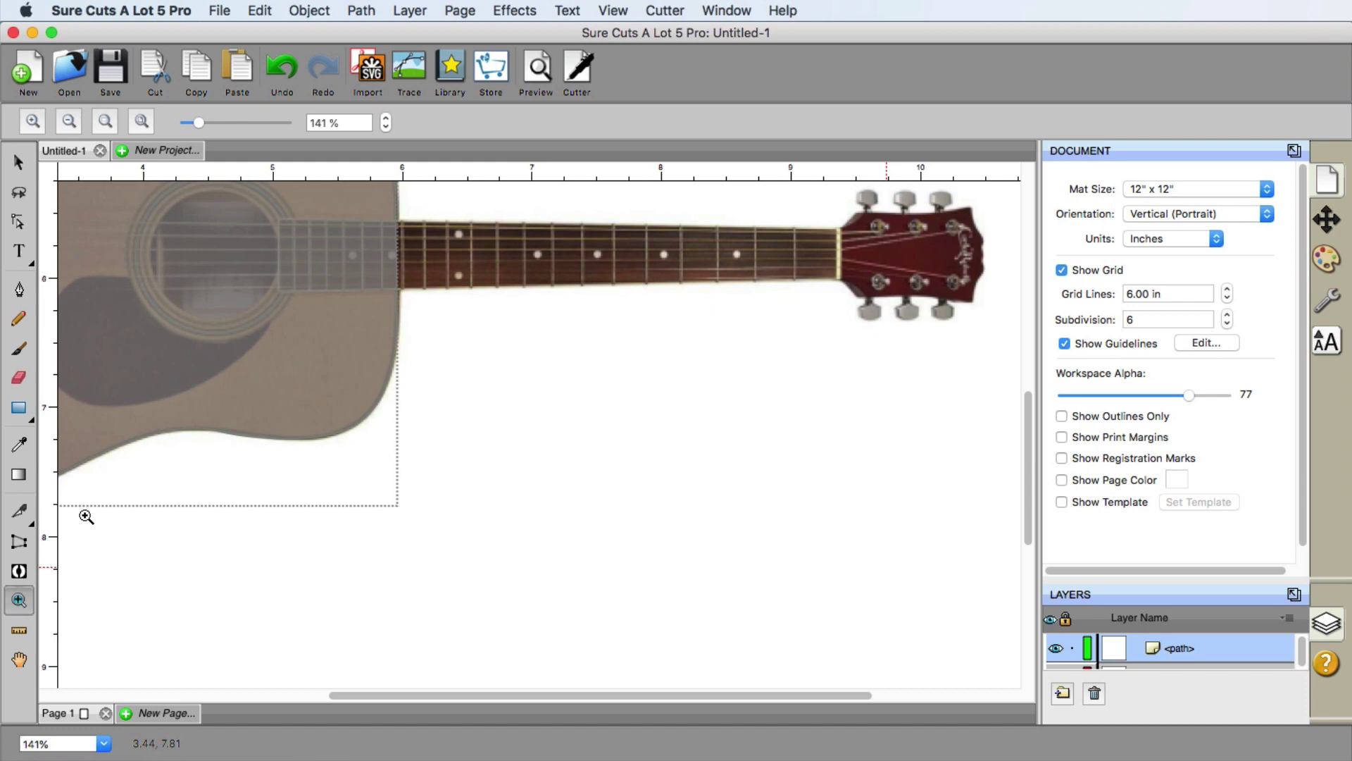
drag(302, 458, 573, 541)
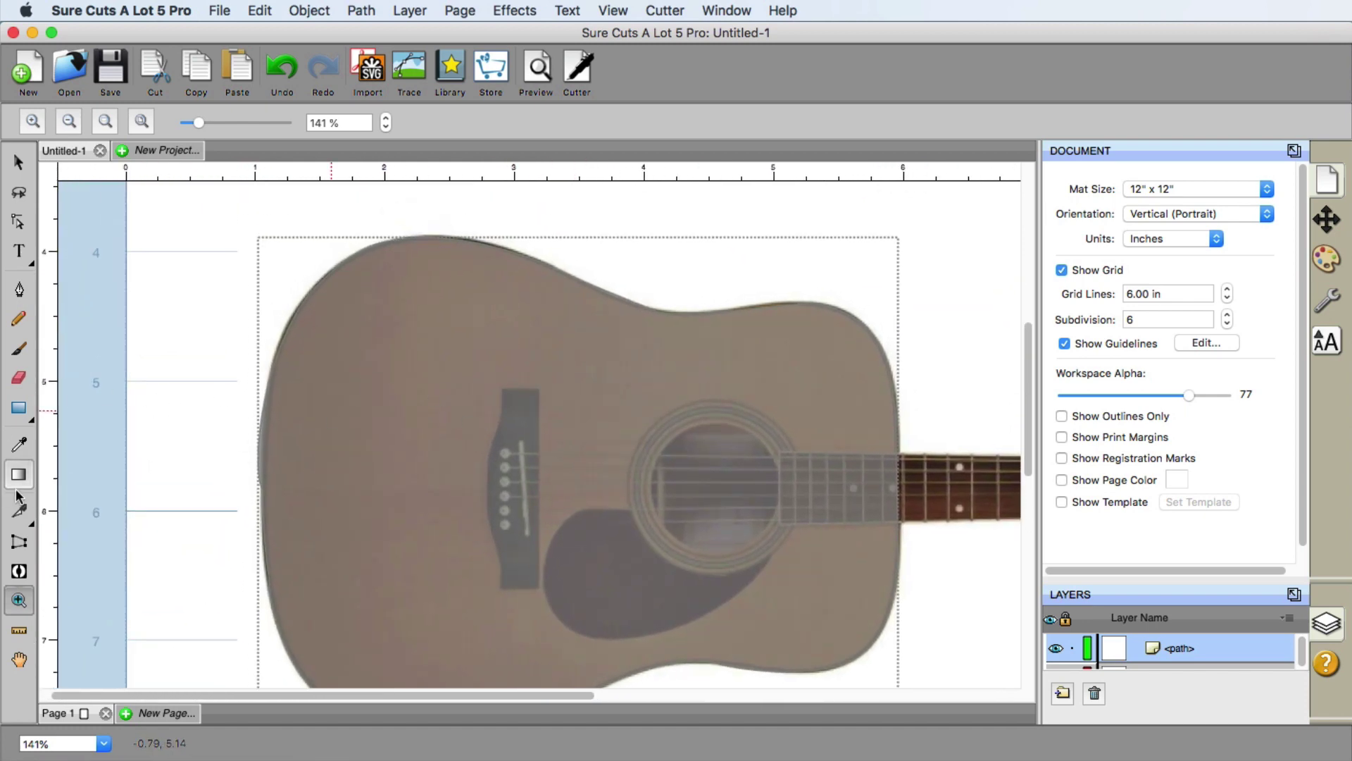
Check the left-side node in node editing, then marquee-zoom to 530% on the body's left edge
click(18, 222)
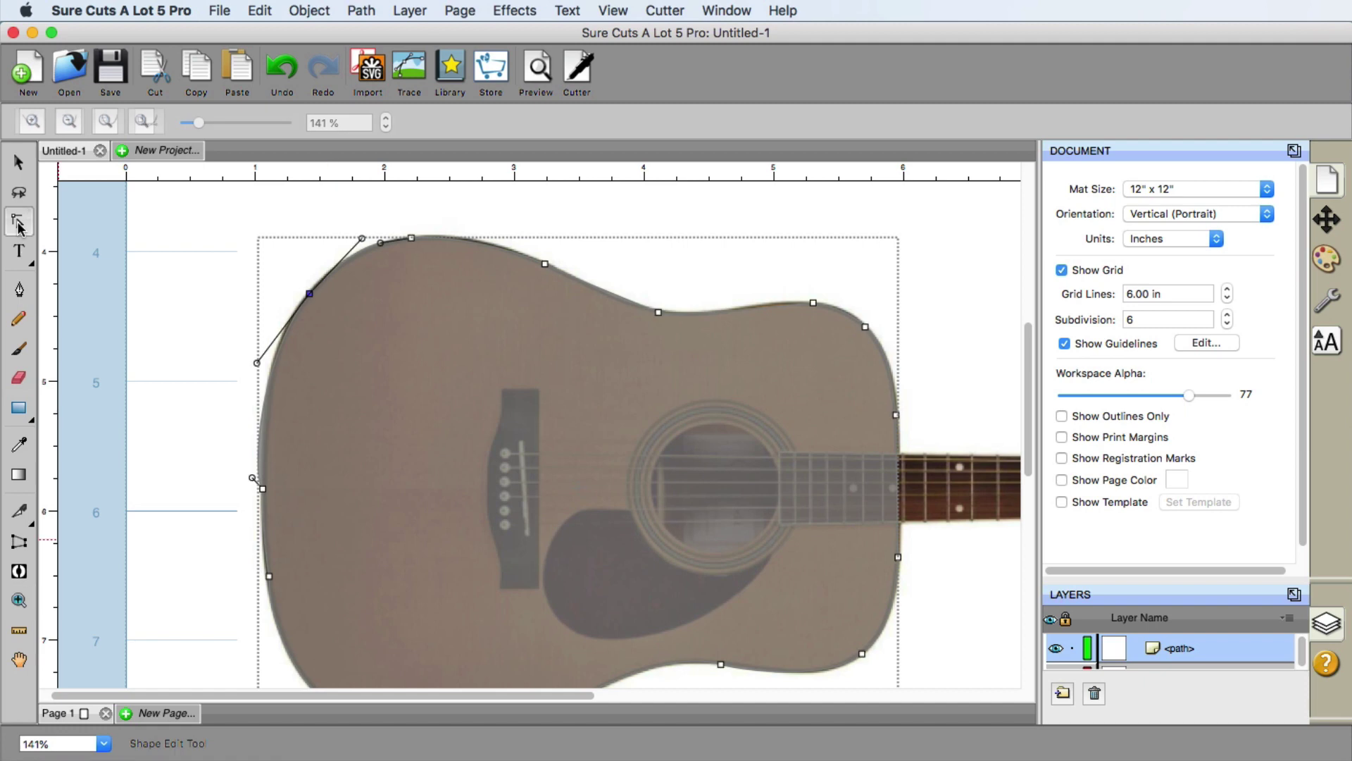
click(260, 486)
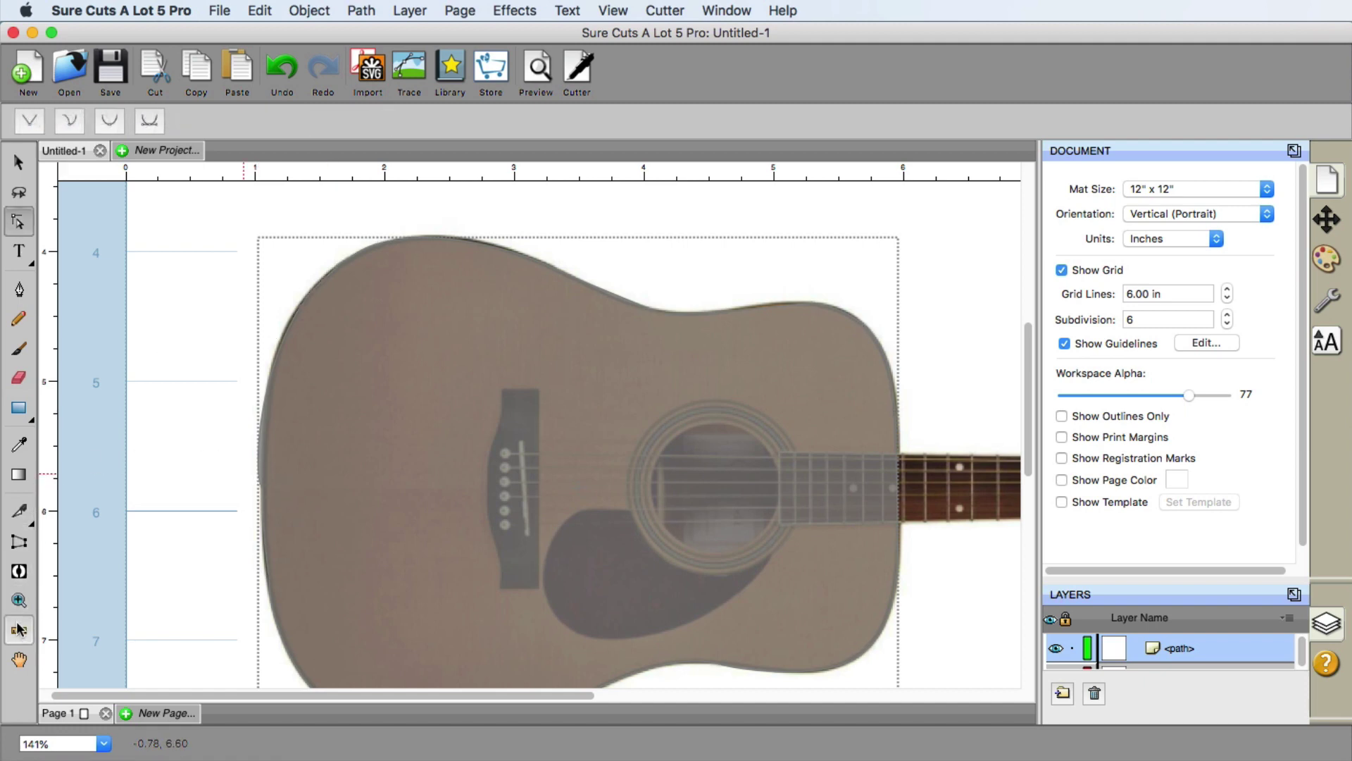
click(19, 600)
drag(204, 424, 374, 569)
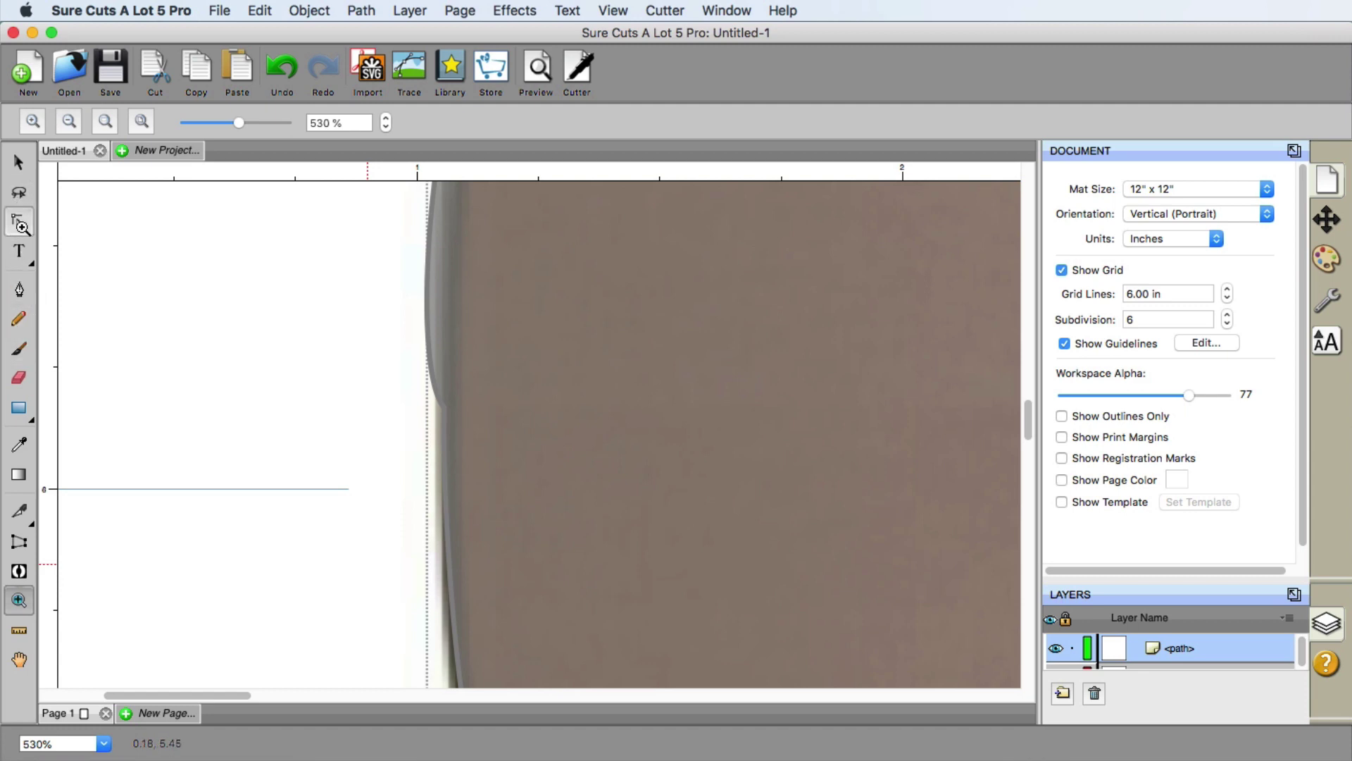
Straighten the path segment above the left-edge node so it lies along the guitar's edge
click(23, 227)
click(447, 408)
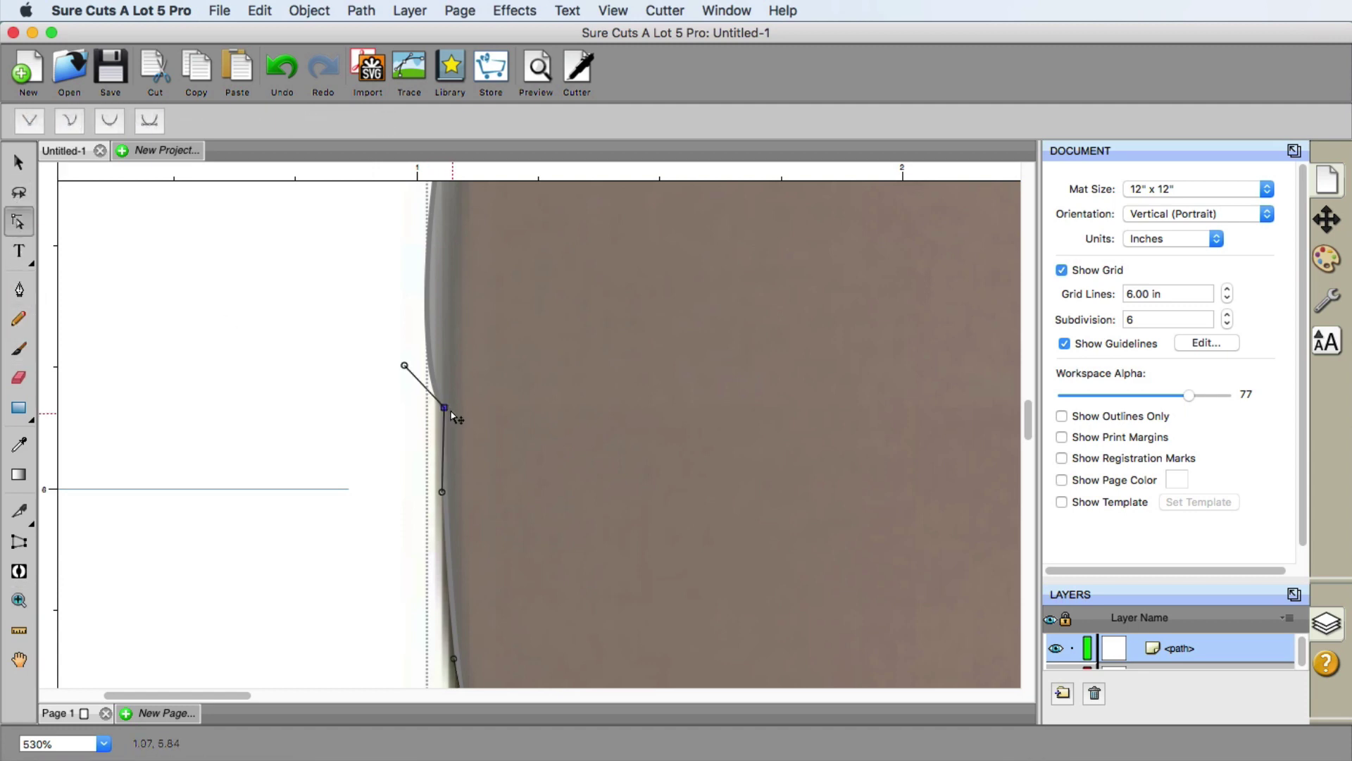
click(404, 366)
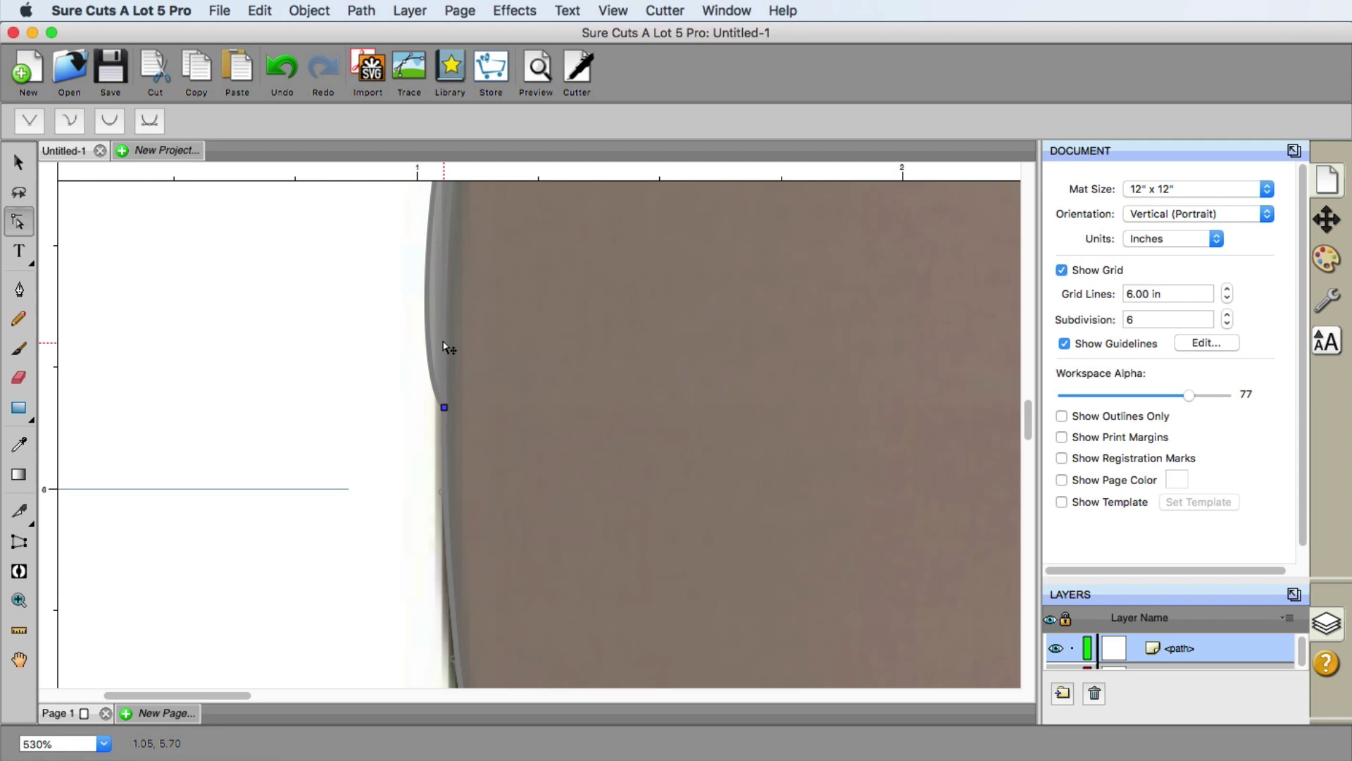
drag(440, 335, 445, 336)
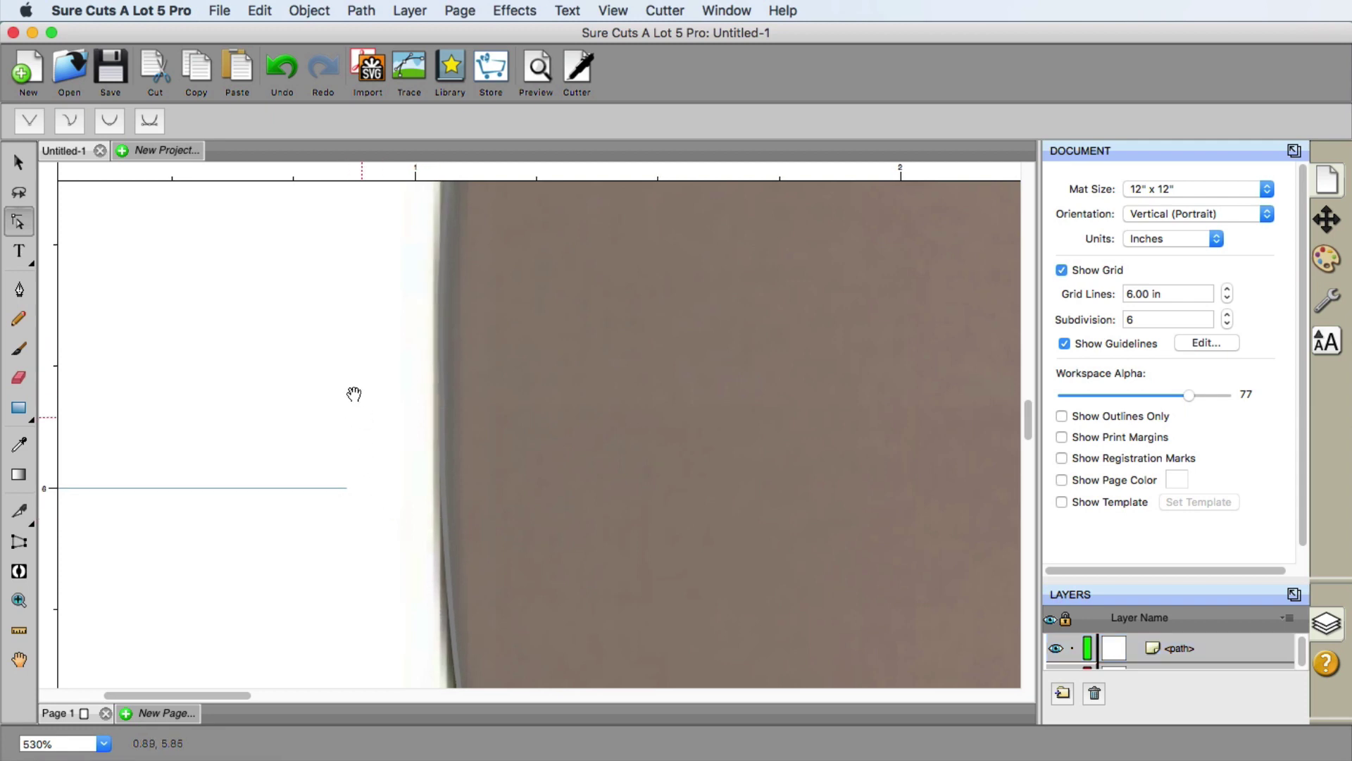
Adjust the lower-left node's Bezier handles so the curve follows the guitar's side edge
scroll(352, 392, down, 5)
scroll(331, 381, right, 2)
scroll(311, 369, down, 6)
scroll(310, 369, right, 2)
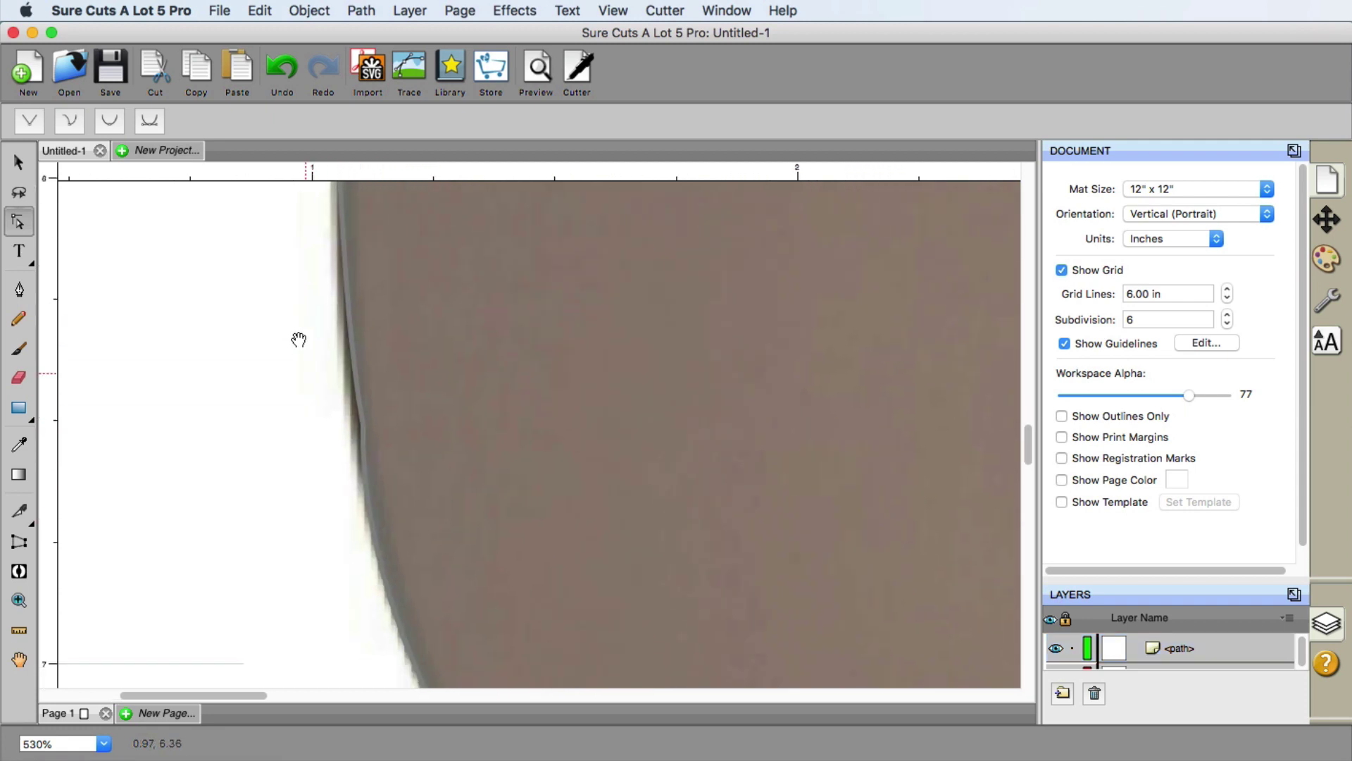
click(352, 392)
click(352, 381)
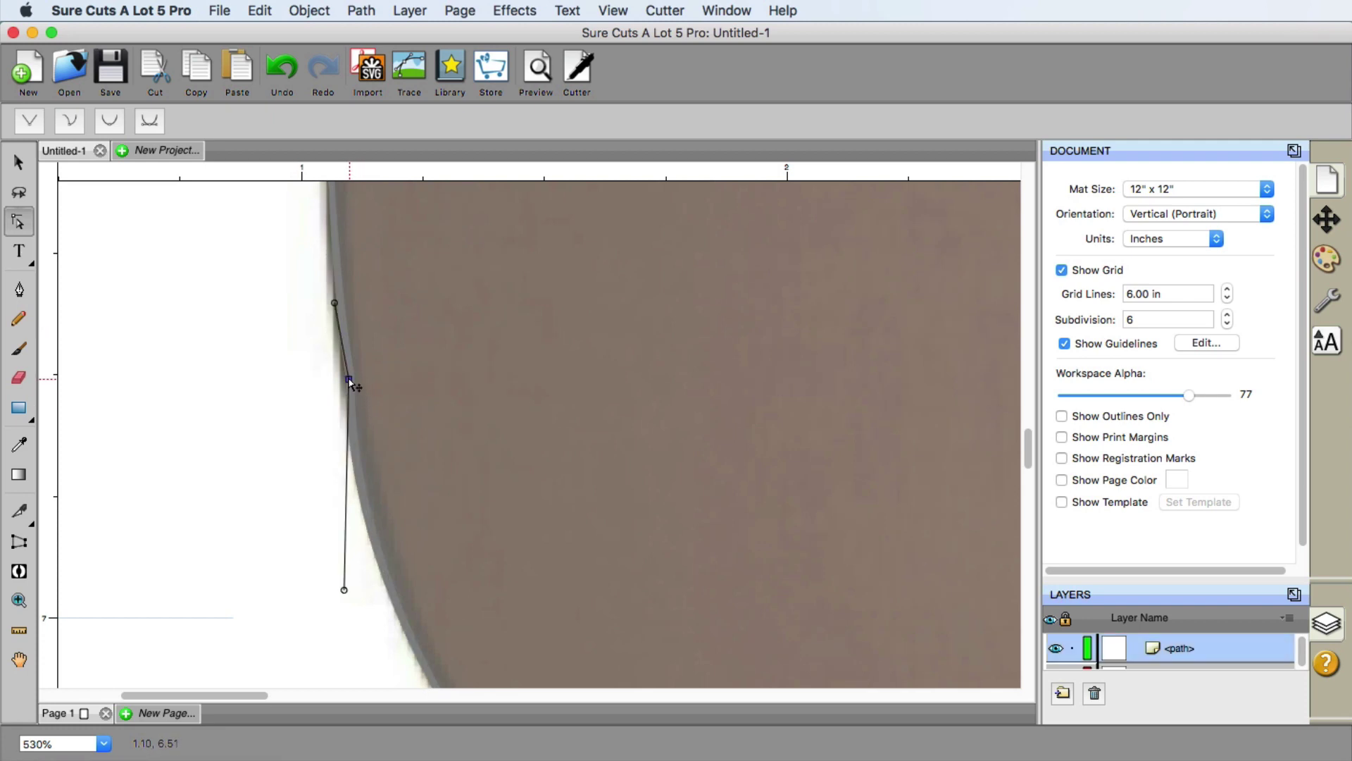
drag(343, 590, 372, 601)
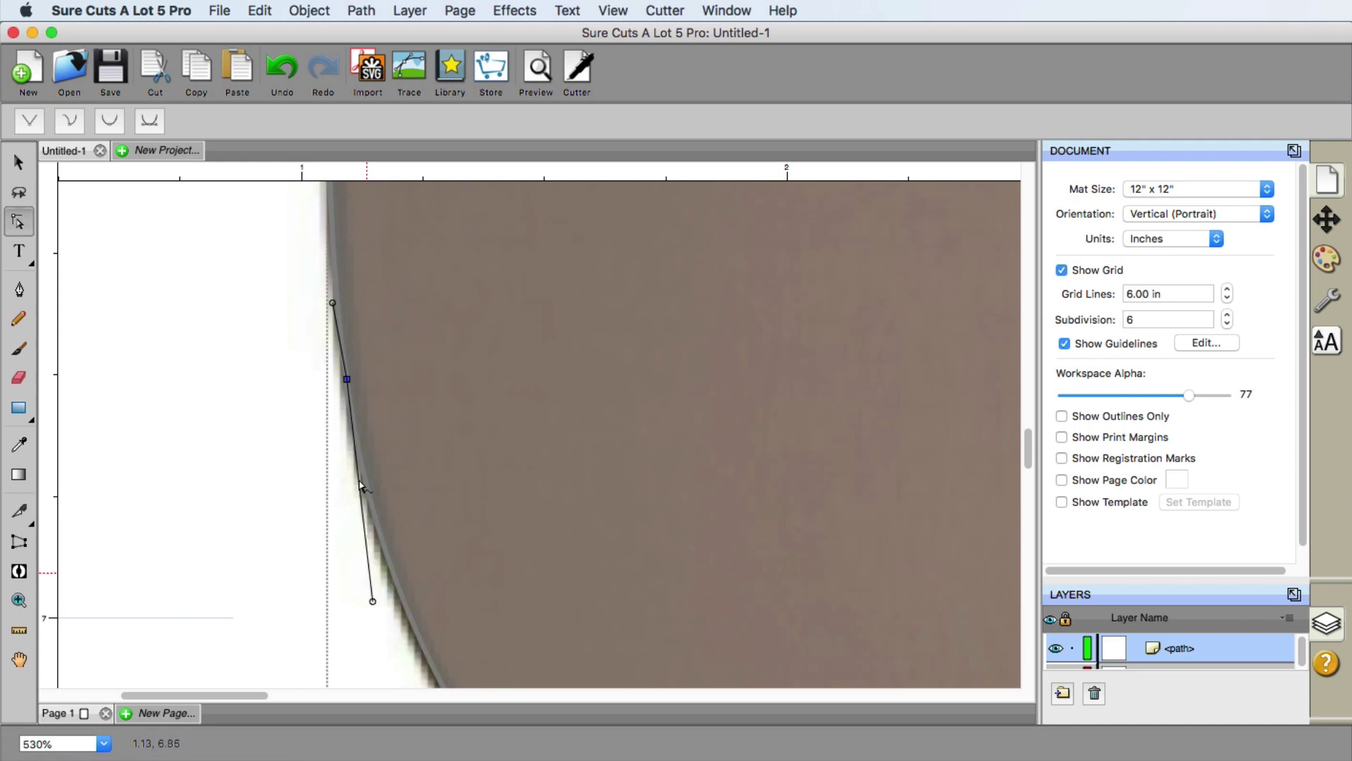
drag(332, 303, 335, 299)
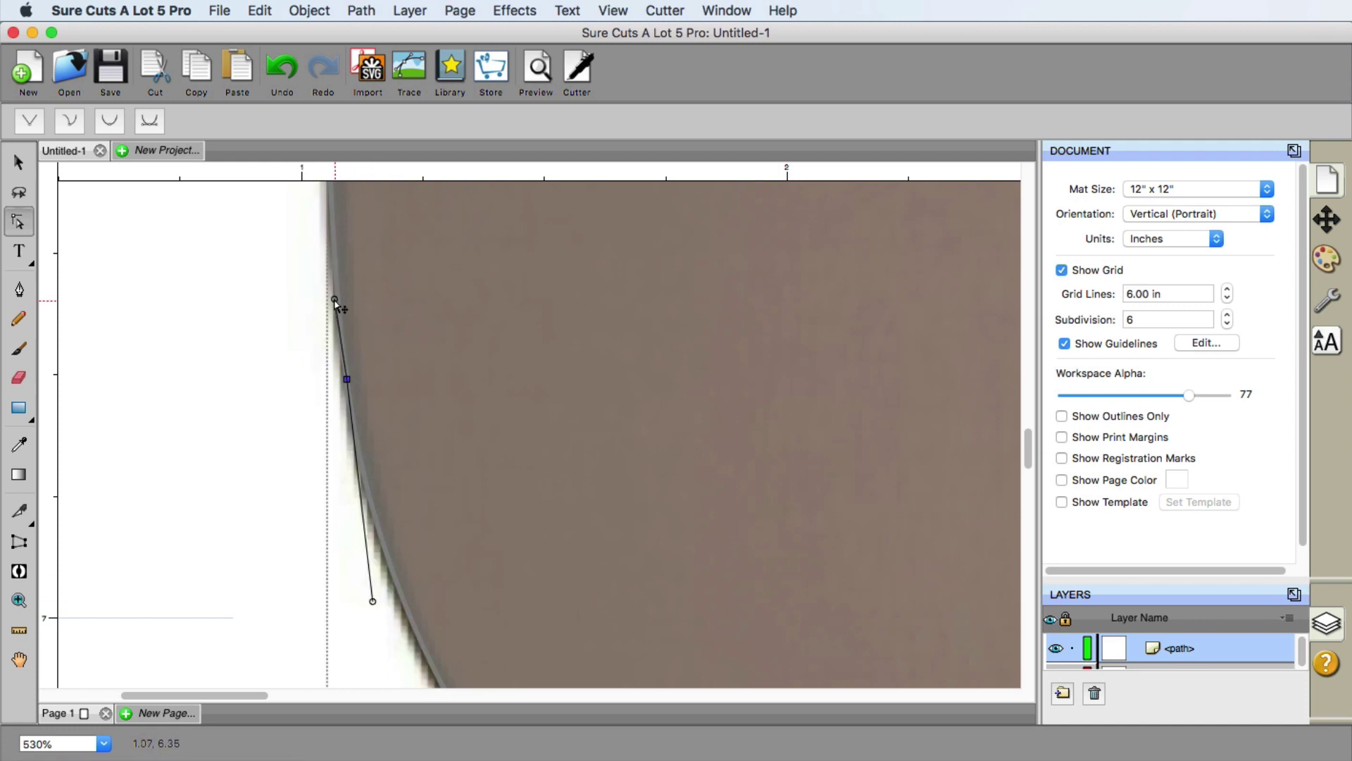